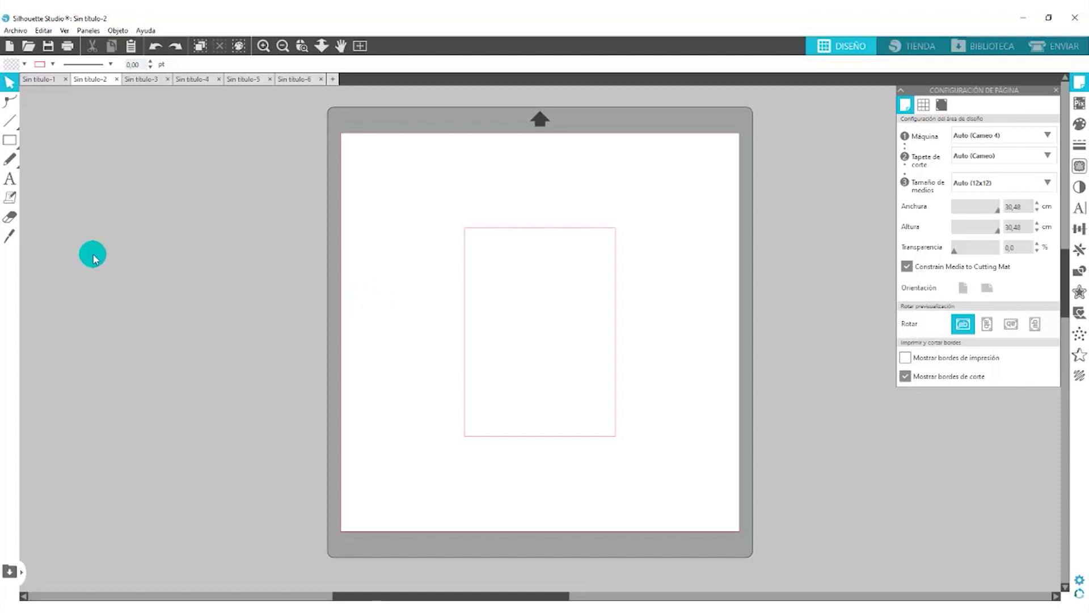
# Erase one curved strip across the rectangle's lower-left corner and another across its upper-right corner with the solid round eraser
pyautogui.click(10, 216)
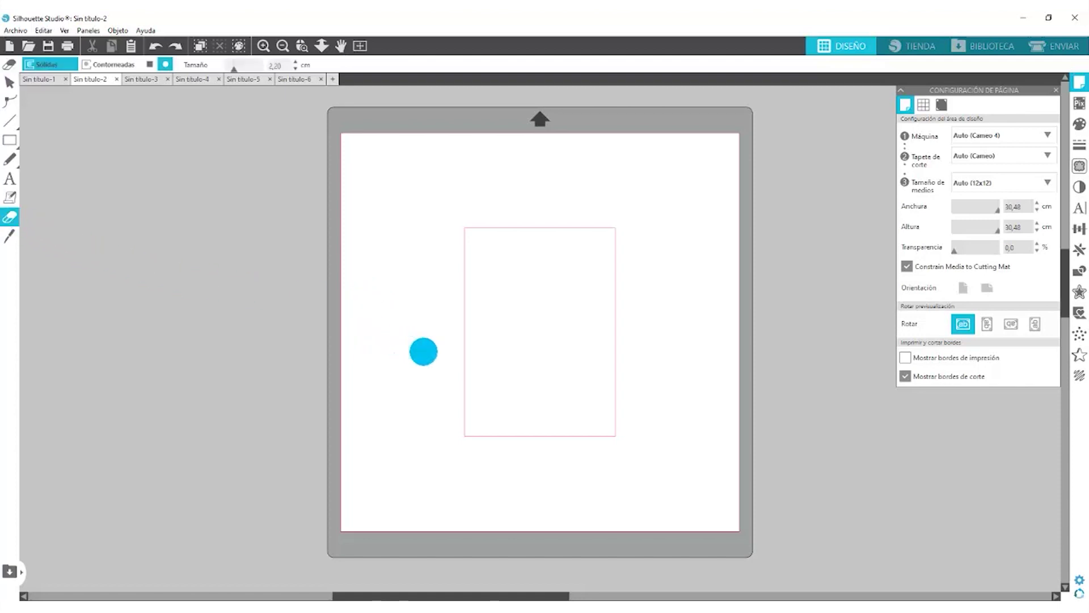
pyautogui.moveTo(426, 348)
pyautogui.mouseDown()
pyautogui.moveTo(518, 385)
pyautogui.moveTo(541, 408)
pyautogui.moveTo(551, 464)
pyautogui.mouseUp()
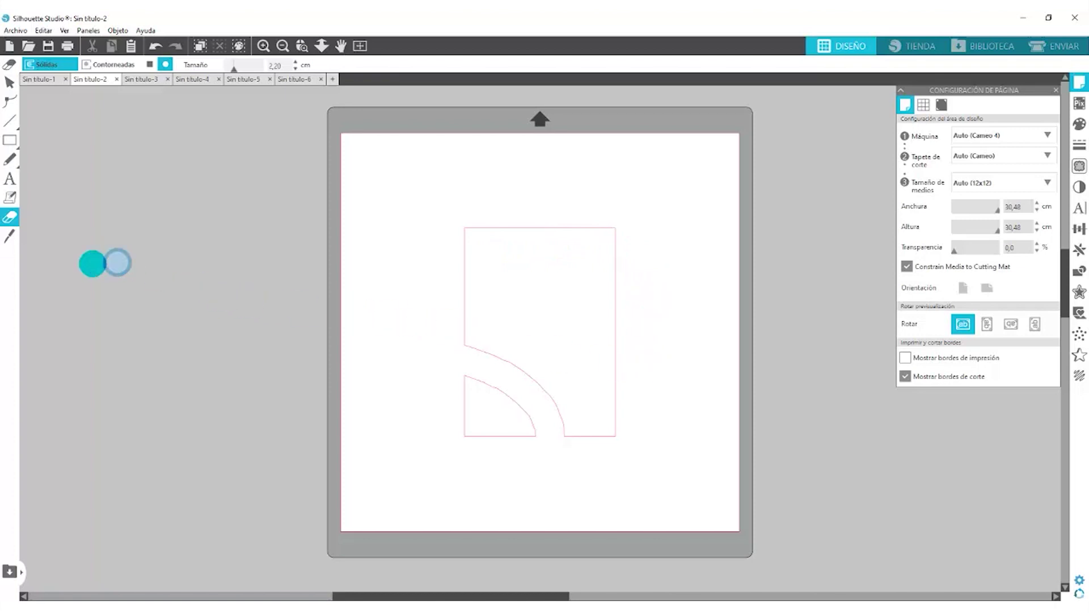
pyautogui.click(9, 83)
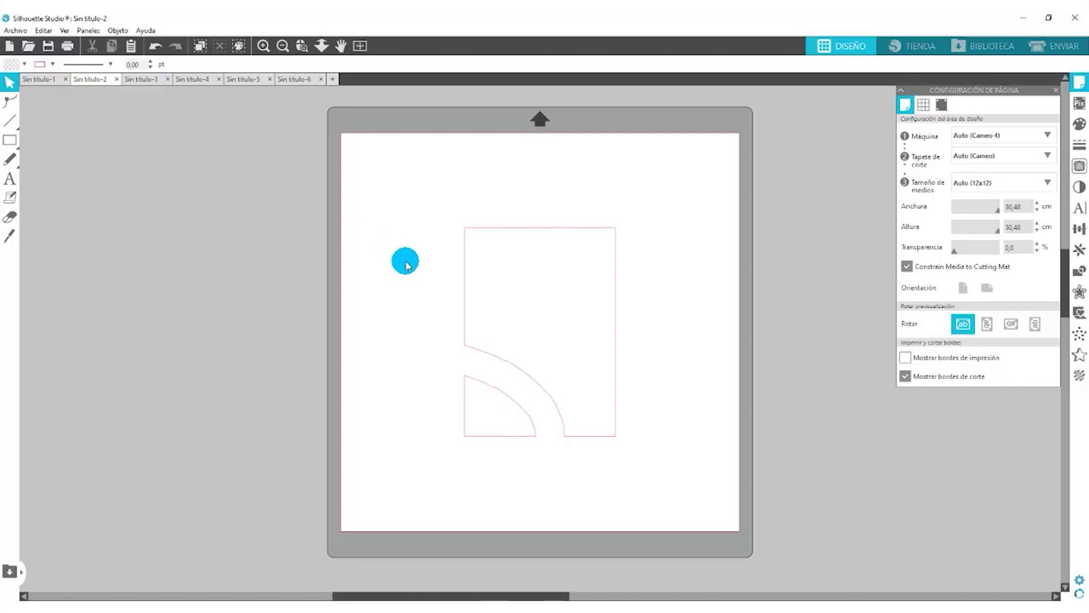
pyautogui.click(10, 217)
pyautogui.moveTo(550, 185)
pyautogui.mouseDown()
pyautogui.moveTo(568, 225)
pyautogui.moveTo(648, 291)
pyautogui.mouseUp()
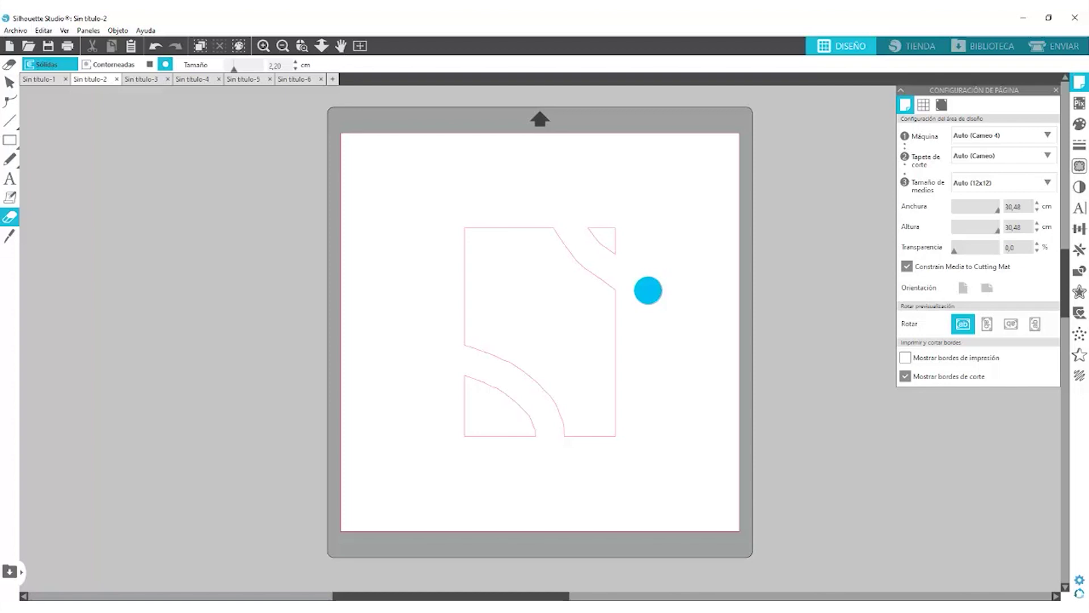
pyautogui.press('v')
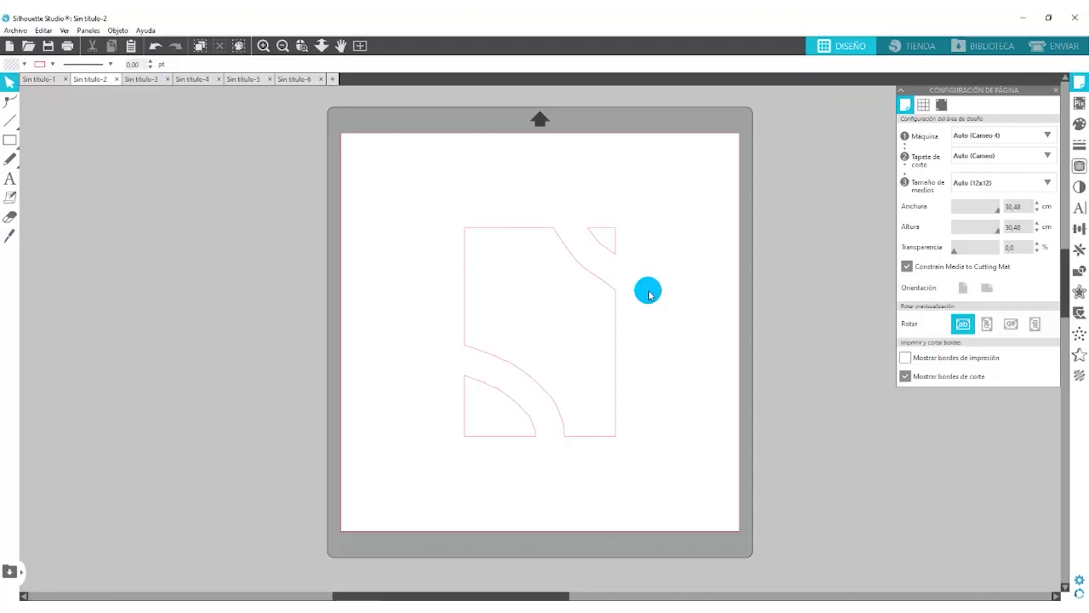
# Select the pieces of the erased rectangle one after another to check how it has been divided
pyautogui.click(613, 254)
pyautogui.click(516, 231)
pyautogui.click(513, 376)
pyautogui.click(507, 400)
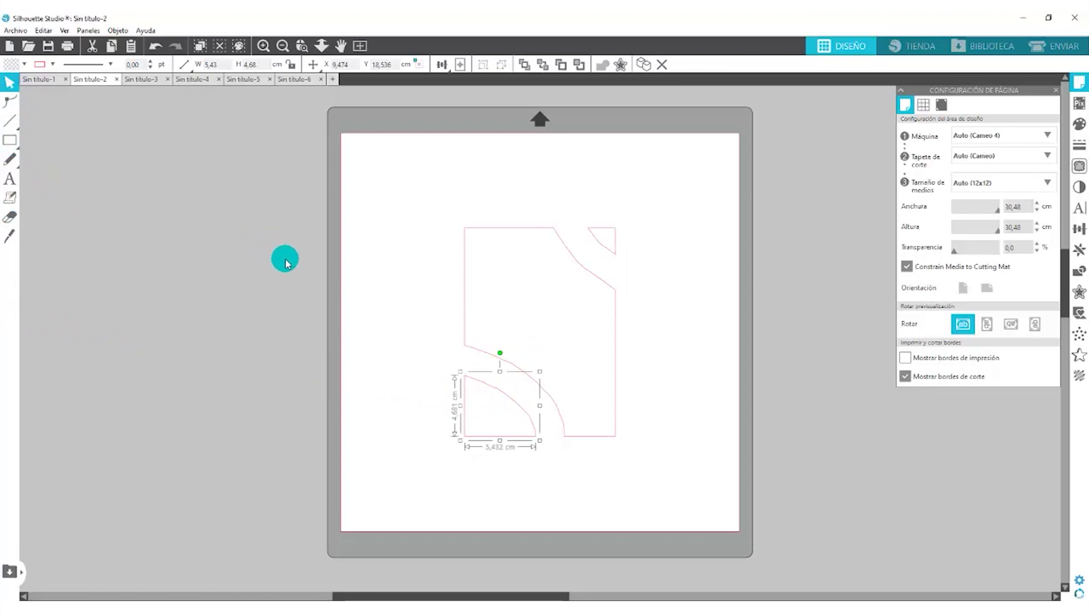
pyautogui.click(378, 270)
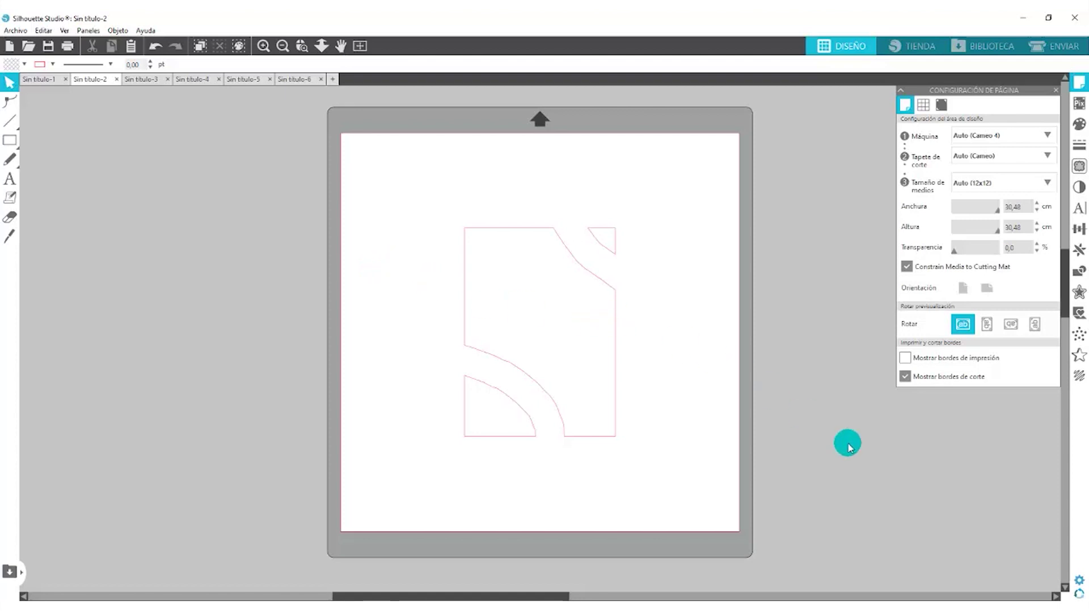
# In the tool preferences, set the action after creating a shape to "Seguir dibujando formas" and apply it
pyautogui.click(1080, 581)
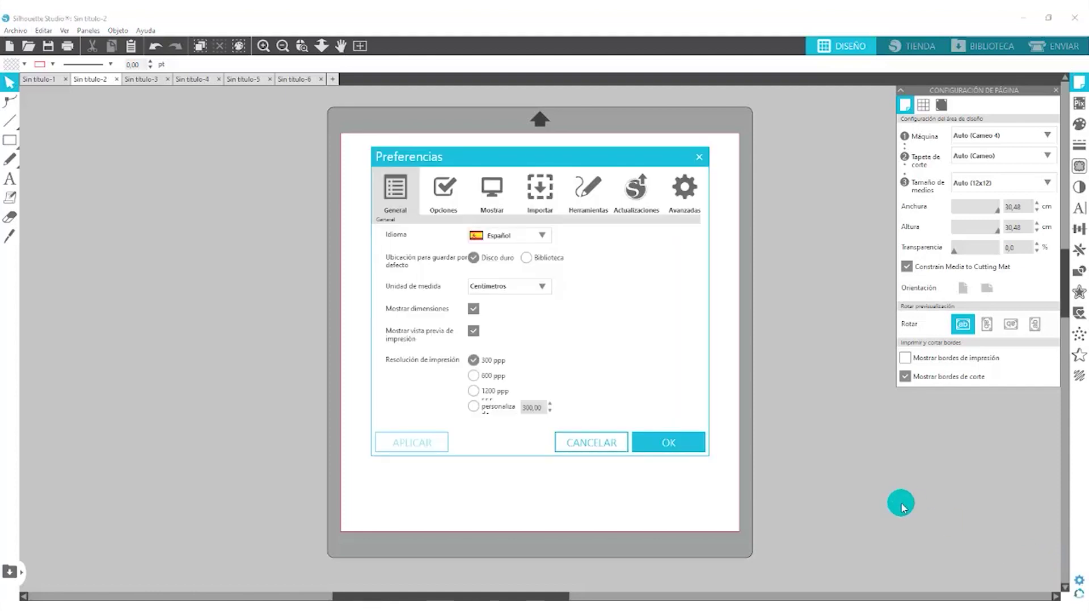
pyautogui.click(582, 195)
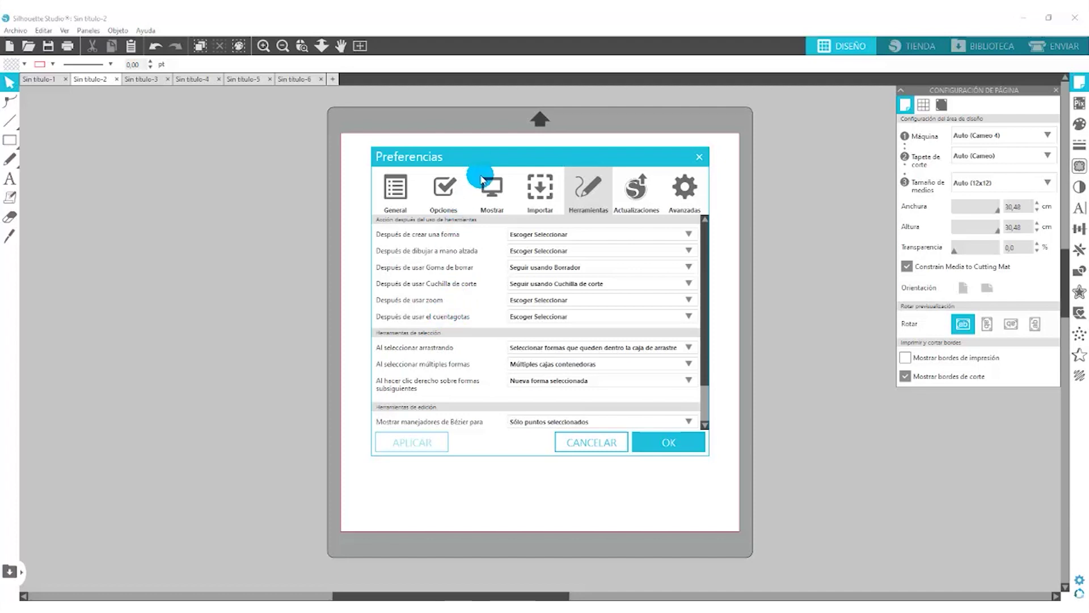
pyautogui.moveTo(482, 157); pyautogui.dragTo(539, 197)
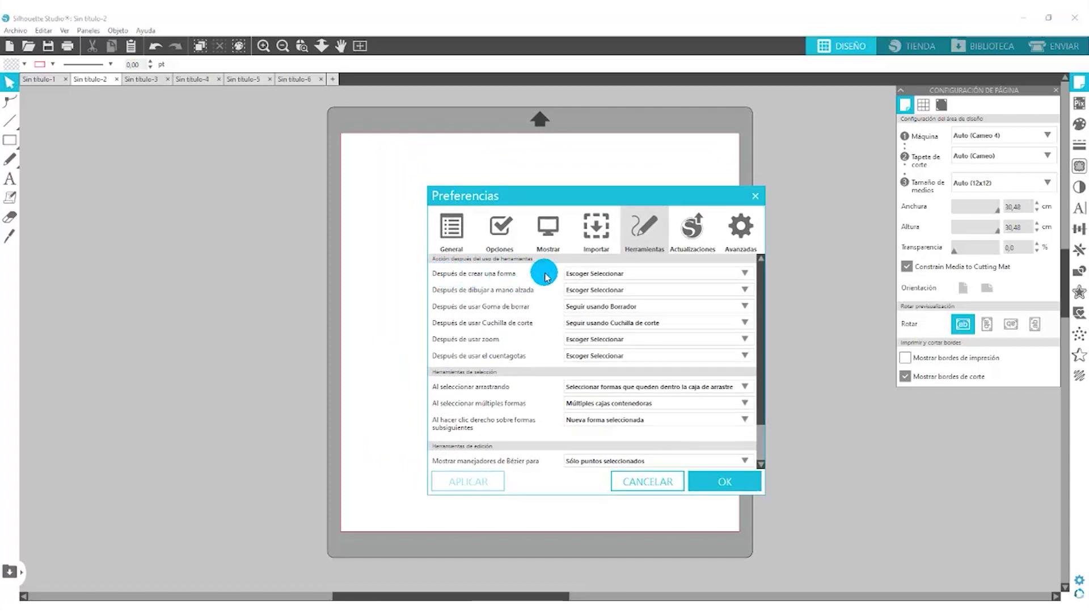
pyautogui.click(594, 276)
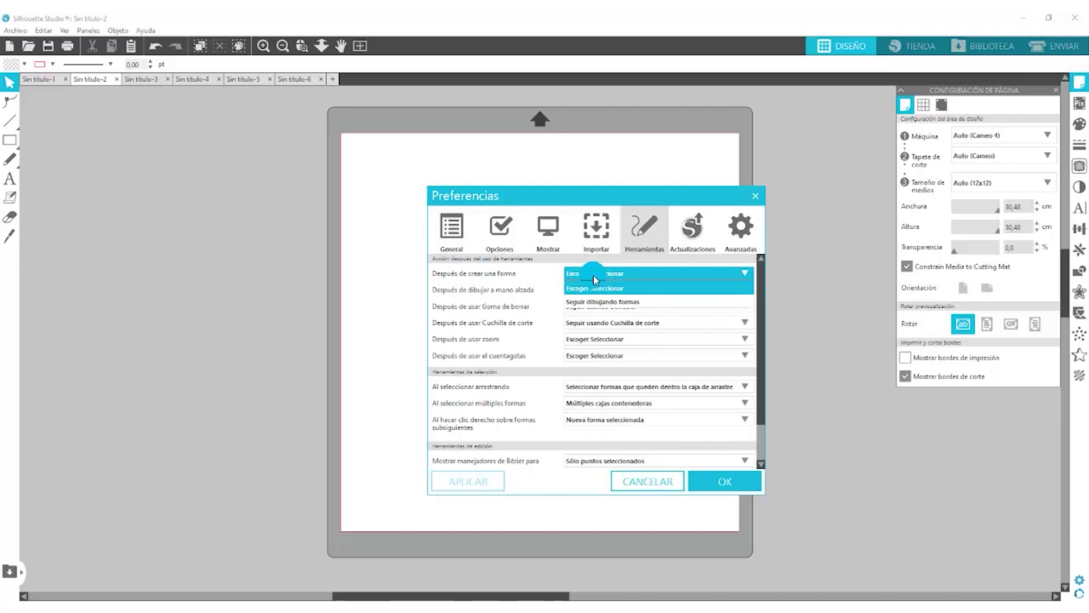
pyautogui.click(588, 307)
pyautogui.click(584, 291)
pyautogui.click(584, 292)
pyautogui.click(498, 450)
pyautogui.click(495, 450)
pyautogui.click(470, 481)
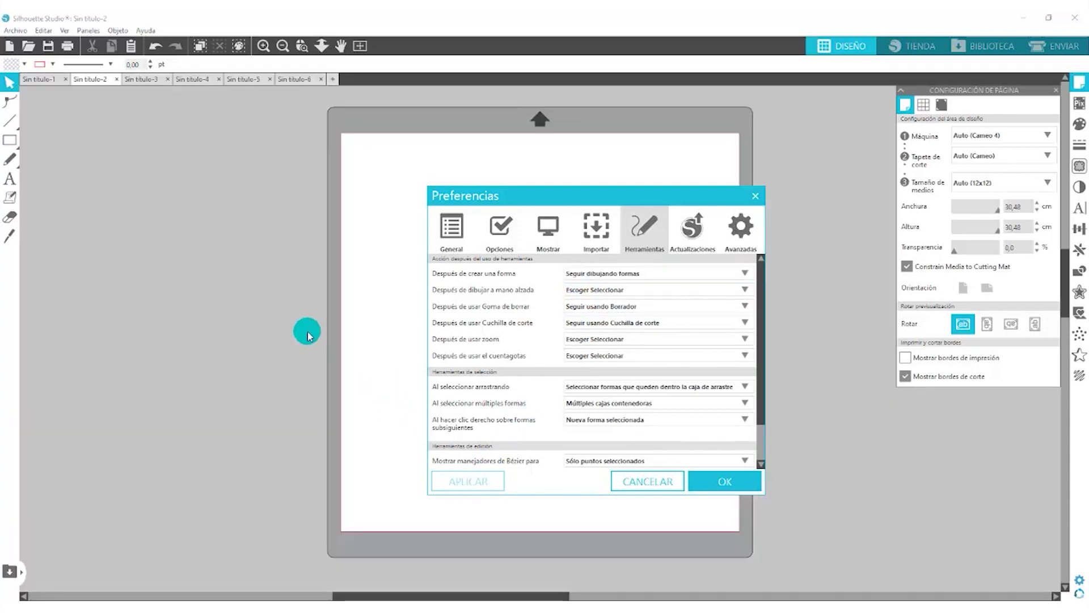
# Draw a row of four small rectangles along the upper edge of the page, the last about 2.6 by 3.4 cm
pyautogui.click(9, 140)
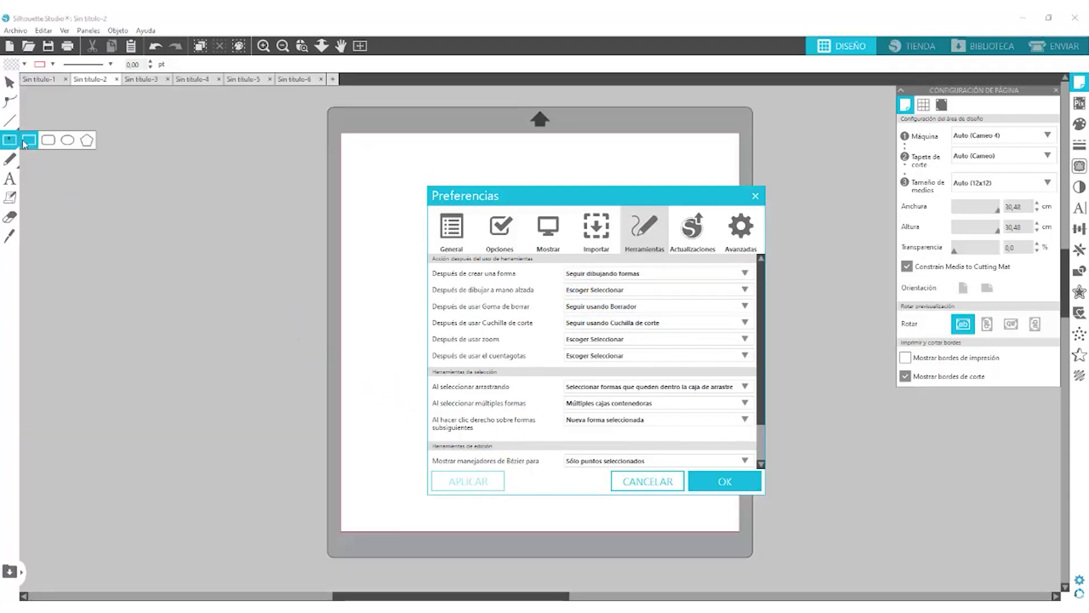
pyautogui.click(29, 140)
pyautogui.moveTo(358, 144); pyautogui.dragTo(401, 189)
pyautogui.moveTo(425, 141)
pyautogui.mouseDown()
pyautogui.moveTo(458, 173)
pyautogui.moveTo(515, 181)
pyautogui.mouseUp()
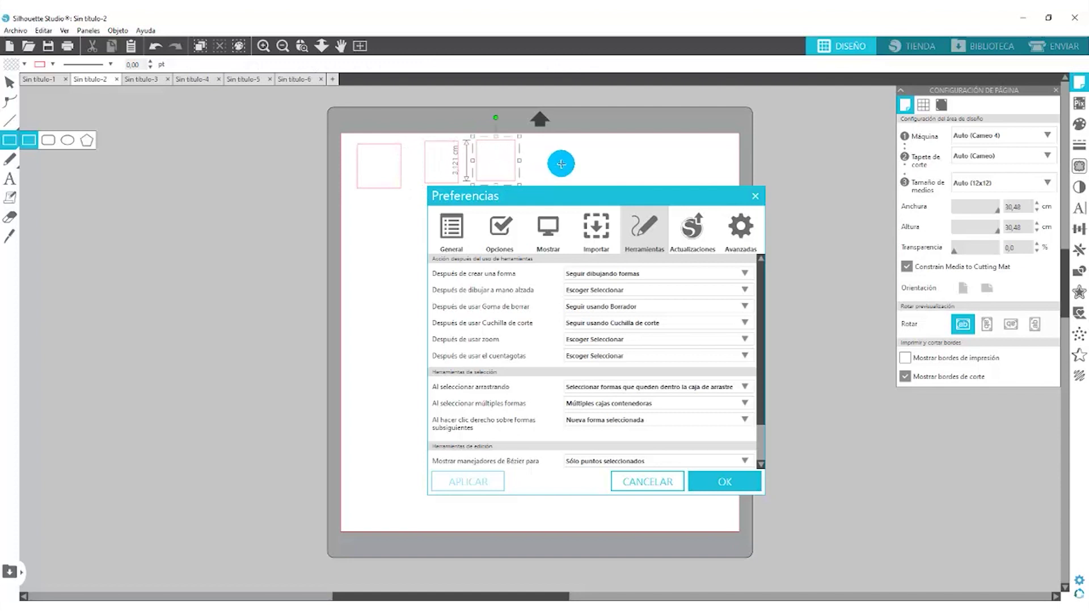
pyautogui.moveTo(538, 138); pyautogui.dragTo(575, 187)
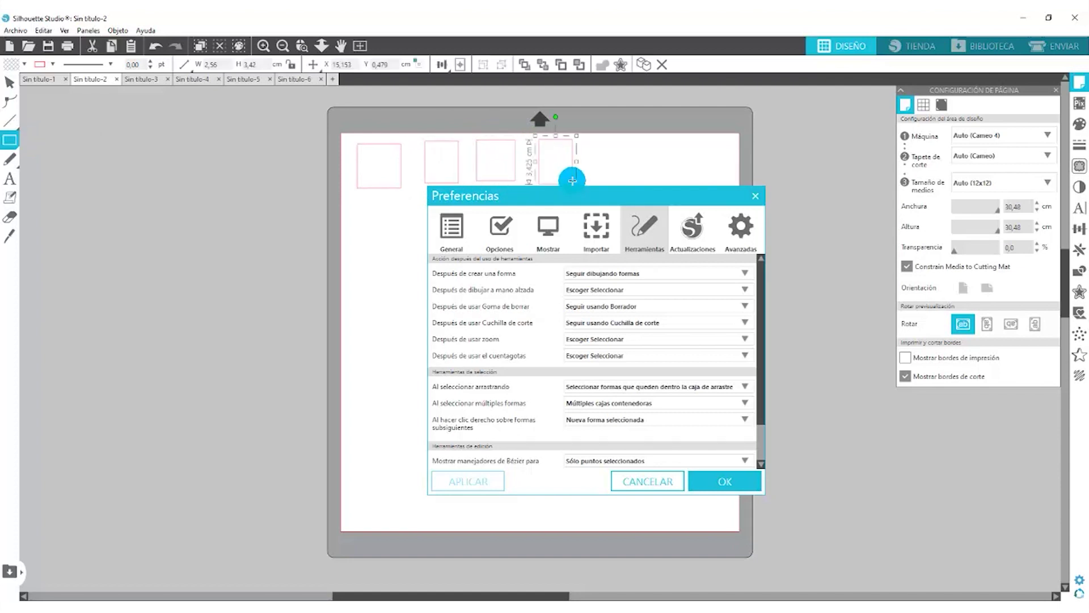
# Set the tool preference for the action after creating a shape back to "Escoger Seleccionar"
pyautogui.click(589, 278)
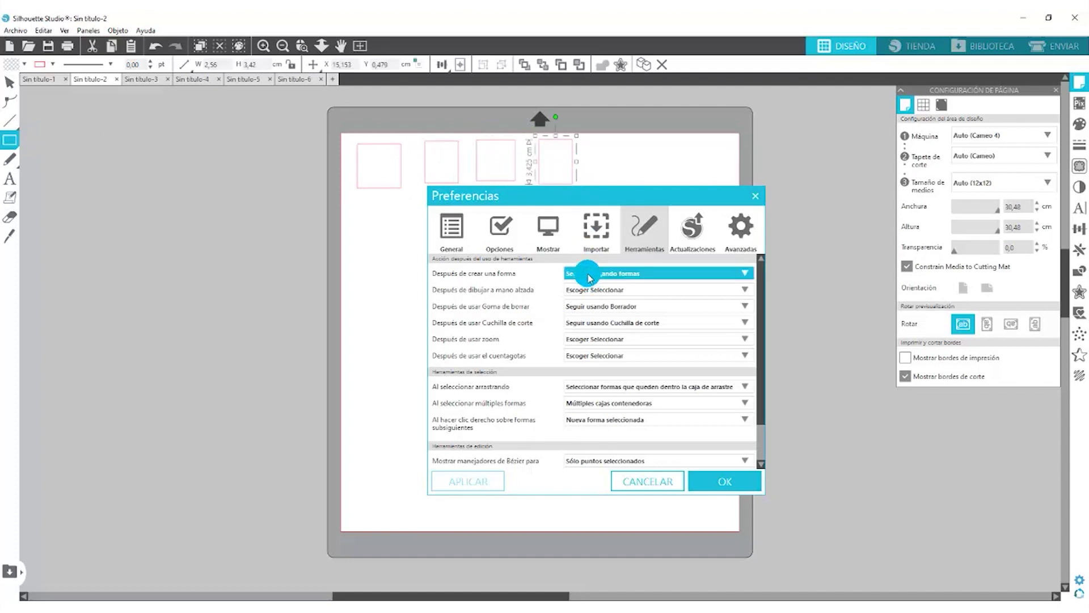
pyautogui.click(587, 277)
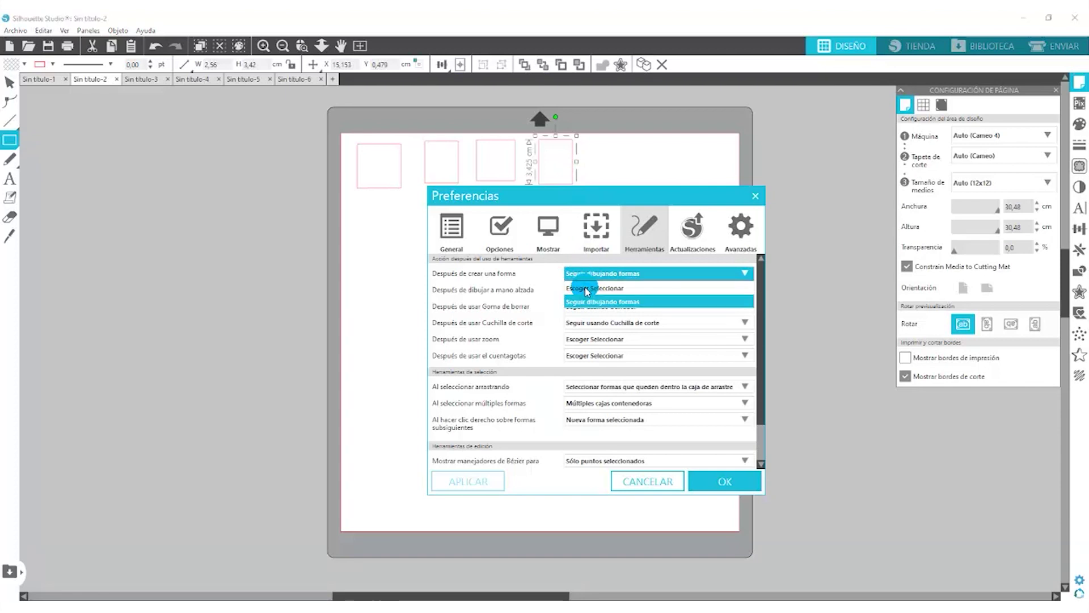
pyautogui.click(584, 288)
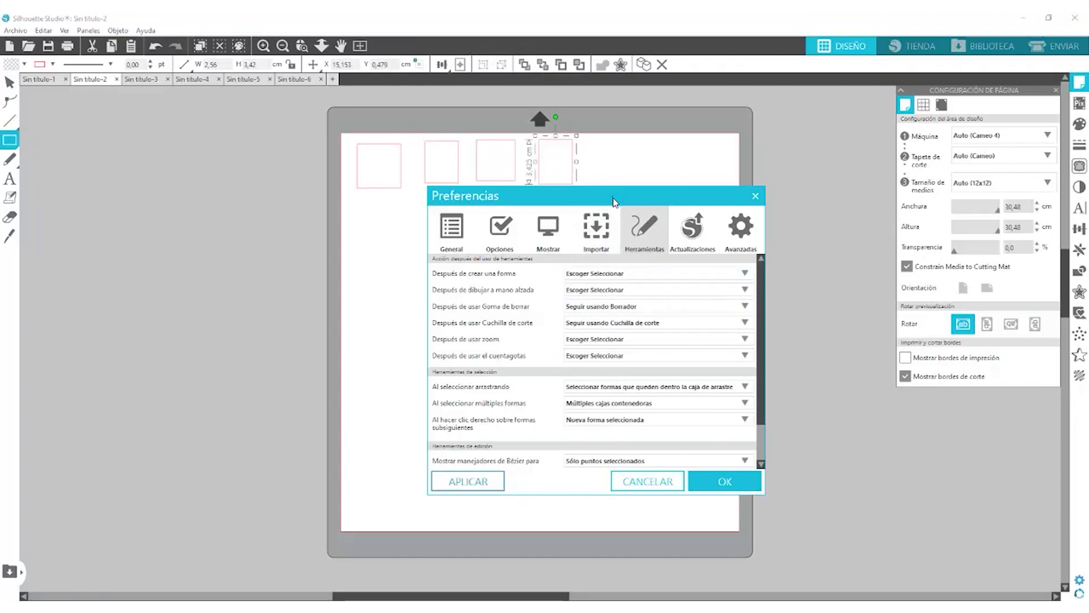
pyautogui.moveTo(614, 201); pyautogui.dragTo(617, 248)
pyautogui.click(612, 319)
pyautogui.click(584, 320)
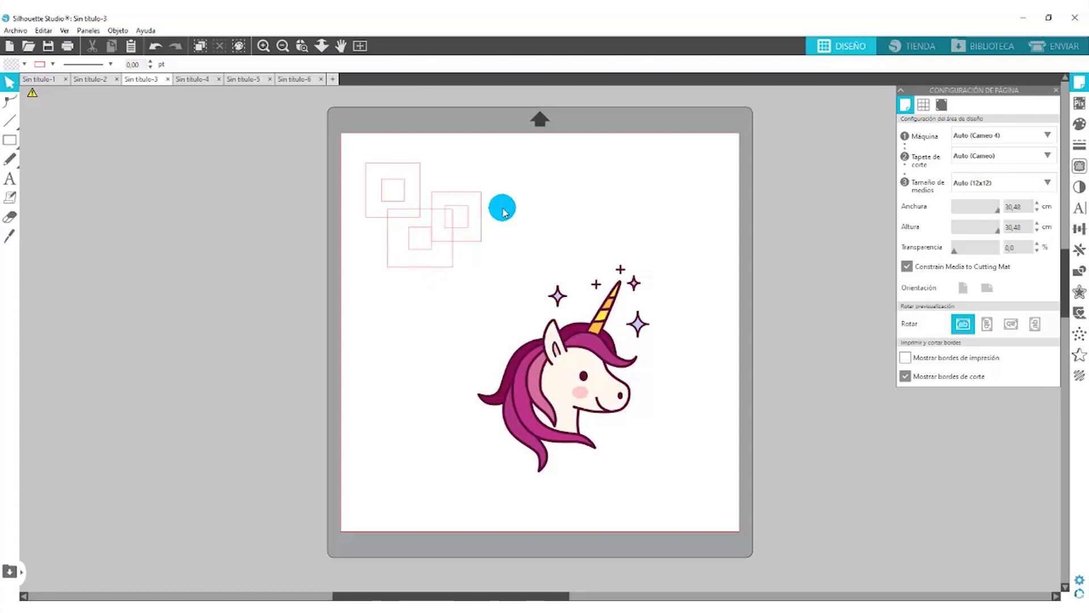
# Try selecting several of the overlapping squares individually and all of them together with a selection box
pyautogui.click(456, 190)
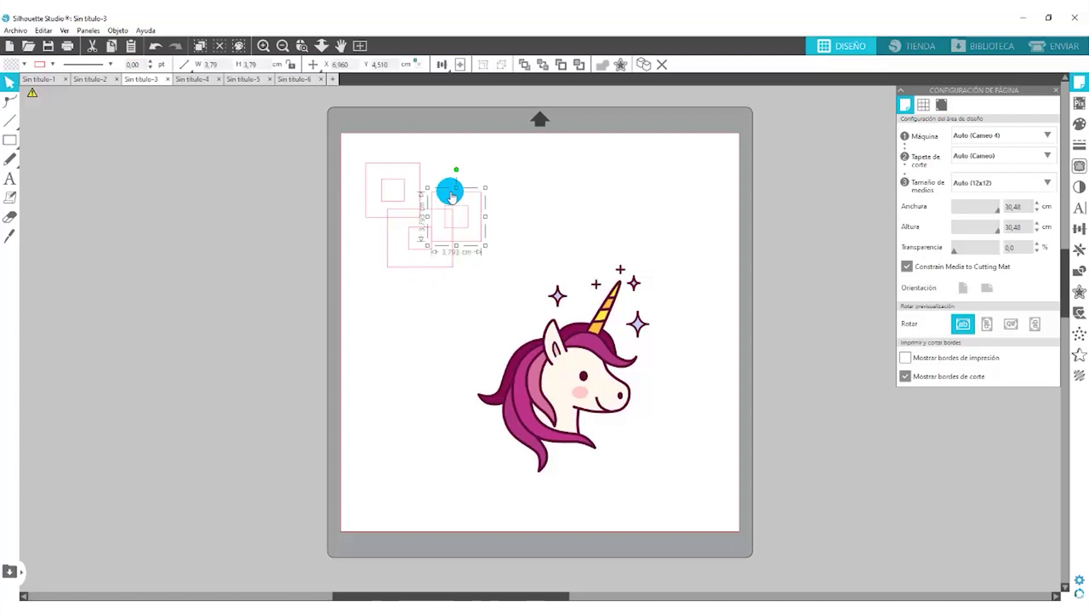
pyautogui.keyDown('shift'); pyautogui.click(394, 180); pyautogui.keyUp('shift')
pyautogui.hotkey('ctrl', 'shift', 'g')
pyautogui.click(511, 139)
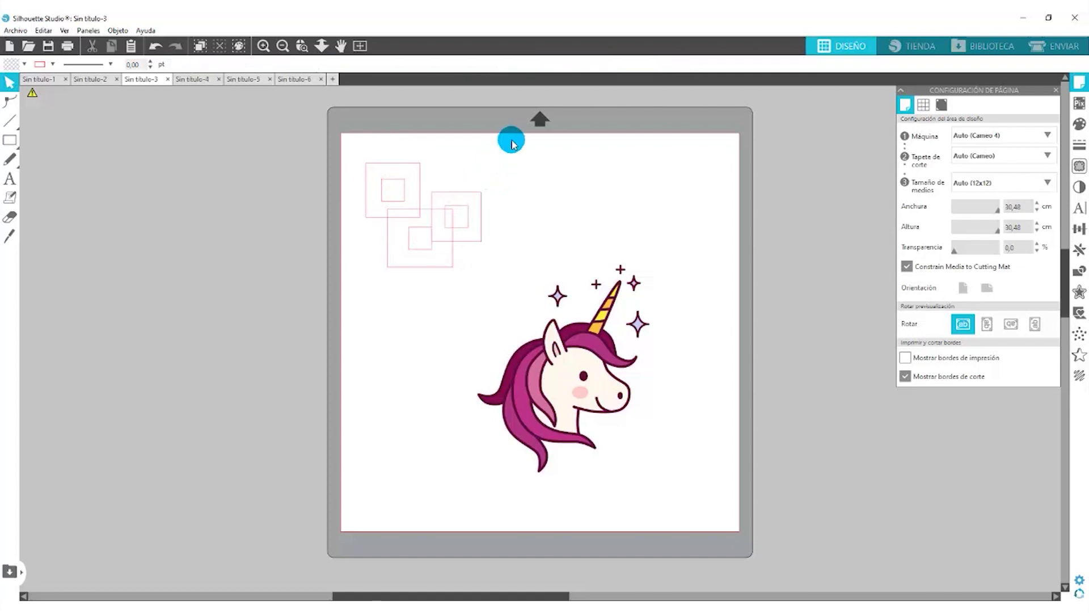
pyautogui.moveTo(512, 140); pyautogui.dragTo(348, 293)
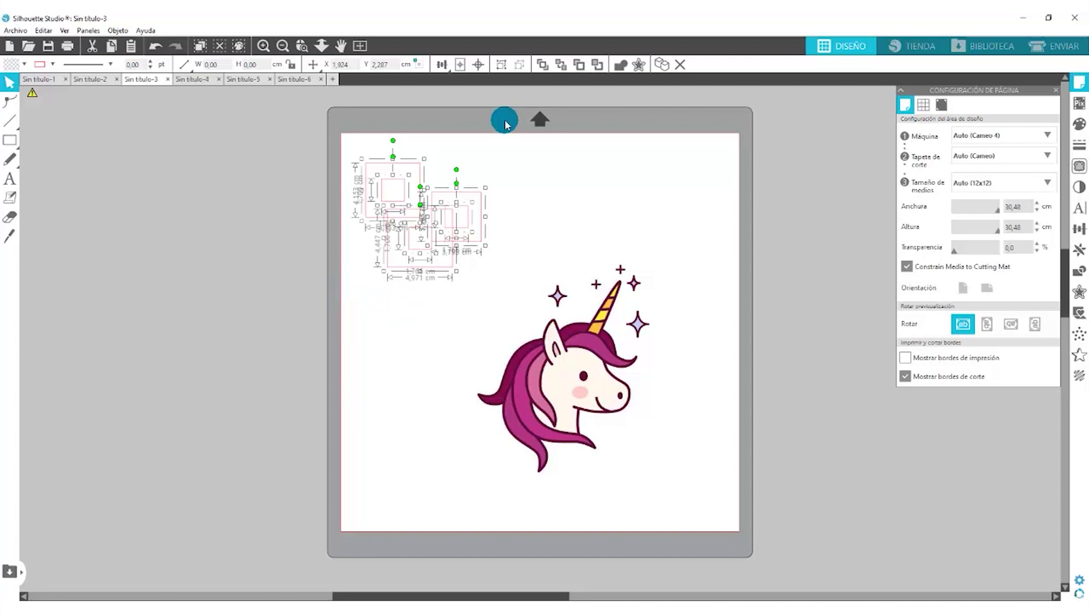
pyautogui.click(522, 151)
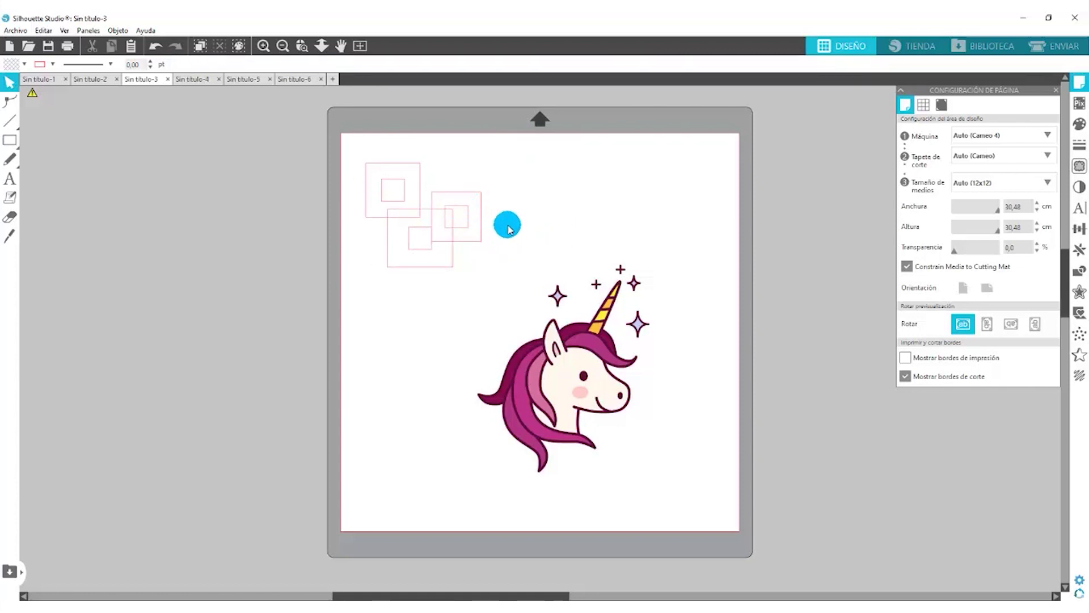
# Delete all the overlapping squares except the small one nested inside the rightmost square
pyautogui.moveTo(515, 140)
pyautogui.mouseDown()
pyautogui.moveTo(434, 241)
pyautogui.moveTo(347, 303)
pyautogui.mouseUp()
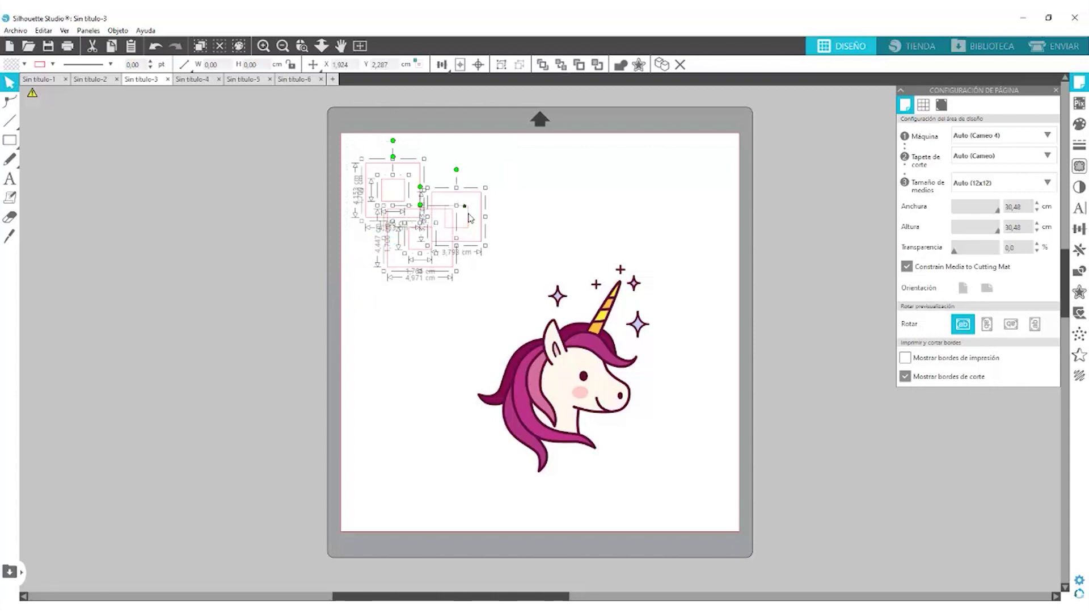
pyautogui.click(596, 275)
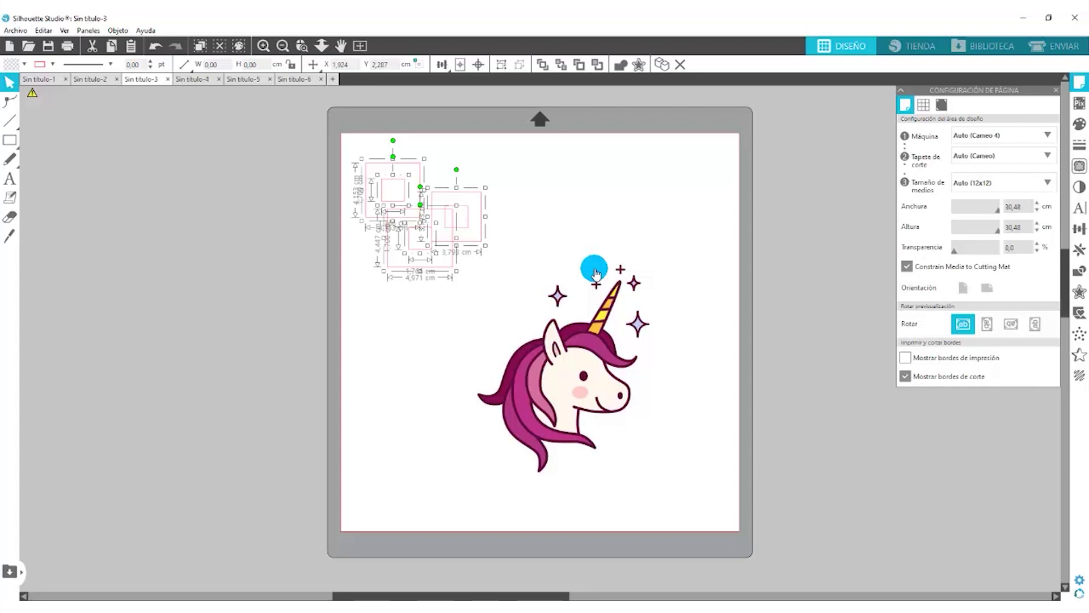
pyautogui.press('Delete')
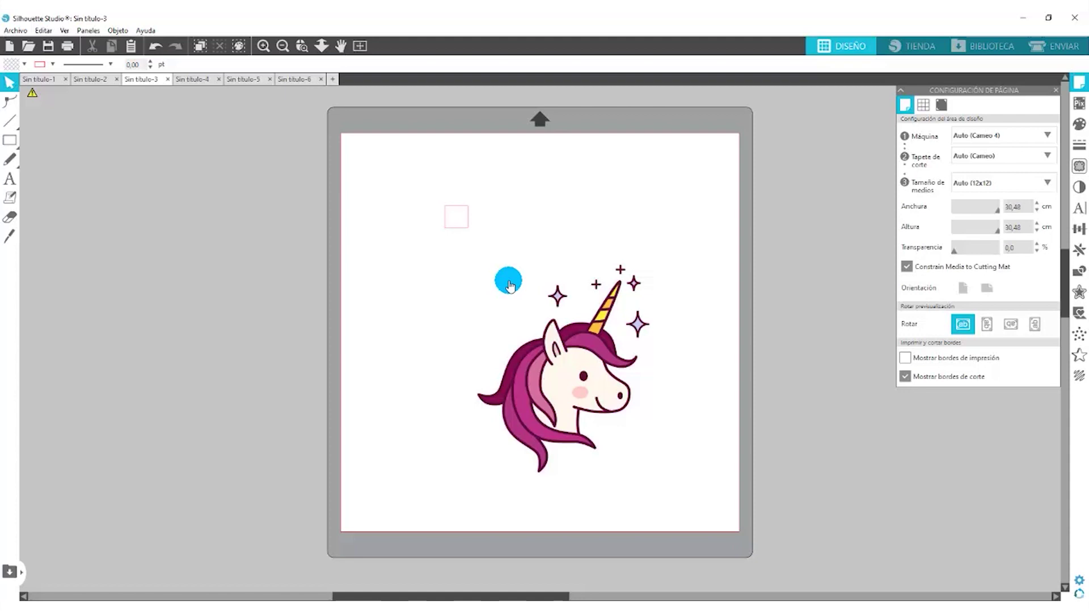
# Trace the unicorn within an area of about 14.4 by 17.9 cm at a 32% threshold and move the original image beyond the page's right edge
pyautogui.click(1080, 165)
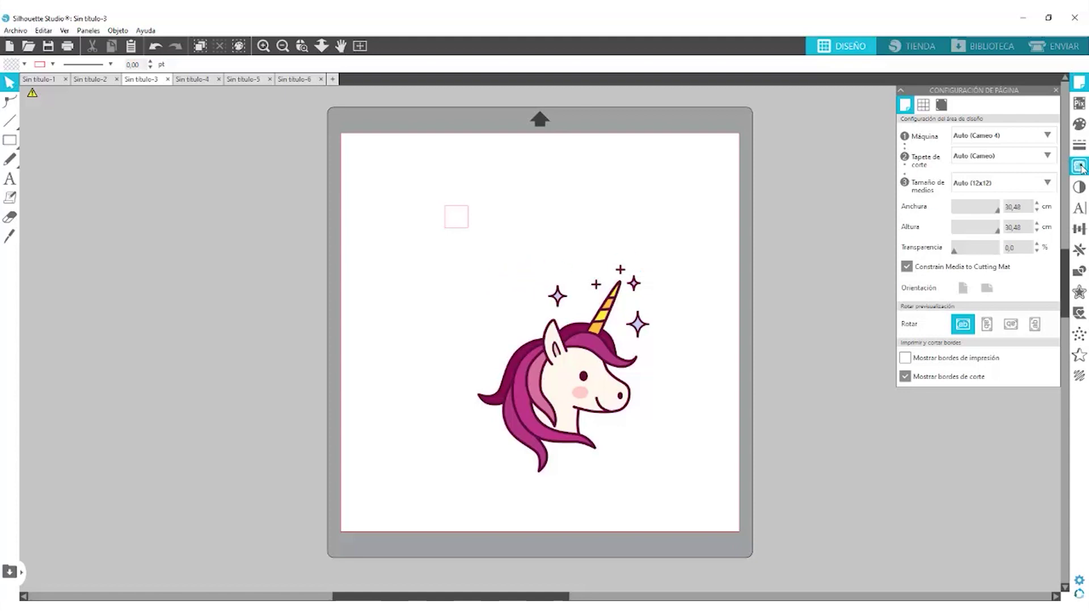
pyautogui.click(982, 148)
pyautogui.moveTo(476, 249)
pyautogui.mouseDown()
pyautogui.moveTo(488, 251)
pyautogui.moveTo(674, 484)
pyautogui.moveTo(661, 480)
pyautogui.mouseUp()
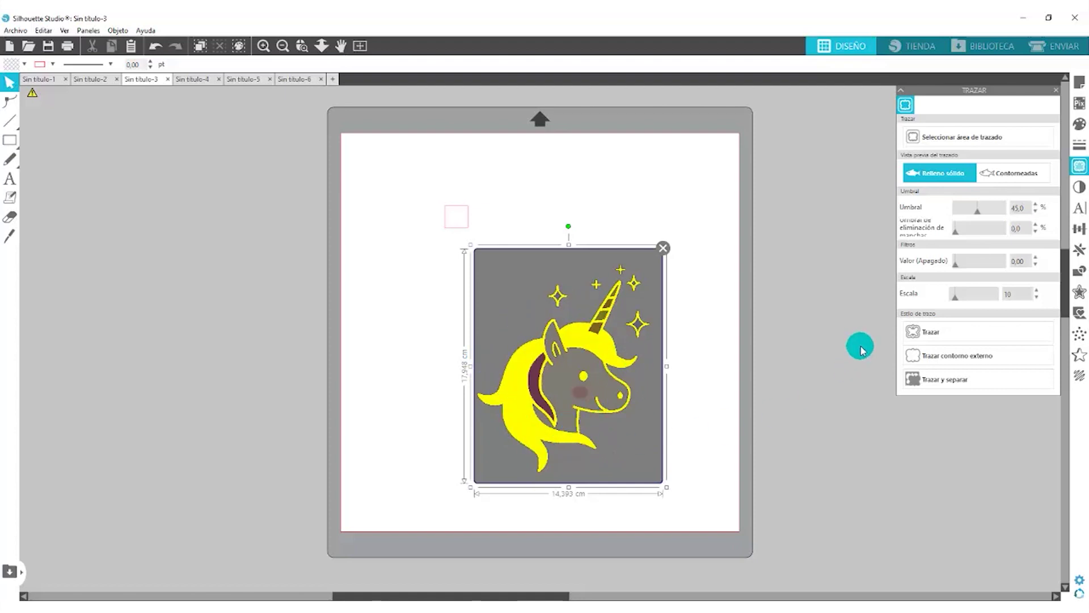
pyautogui.click(951, 362)
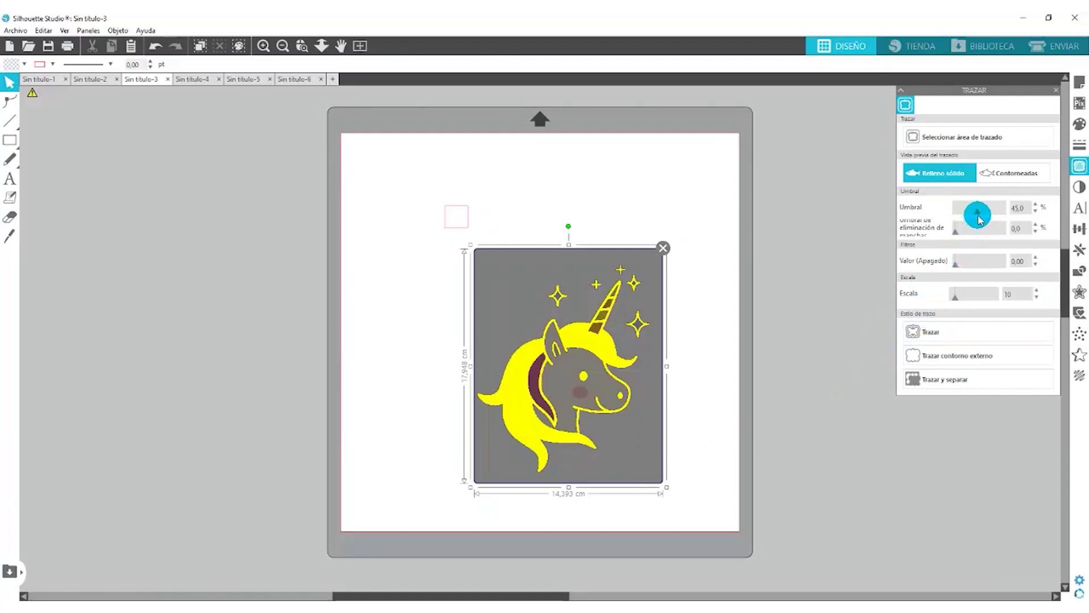
pyautogui.moveTo(980, 219); pyautogui.dragTo(973, 219)
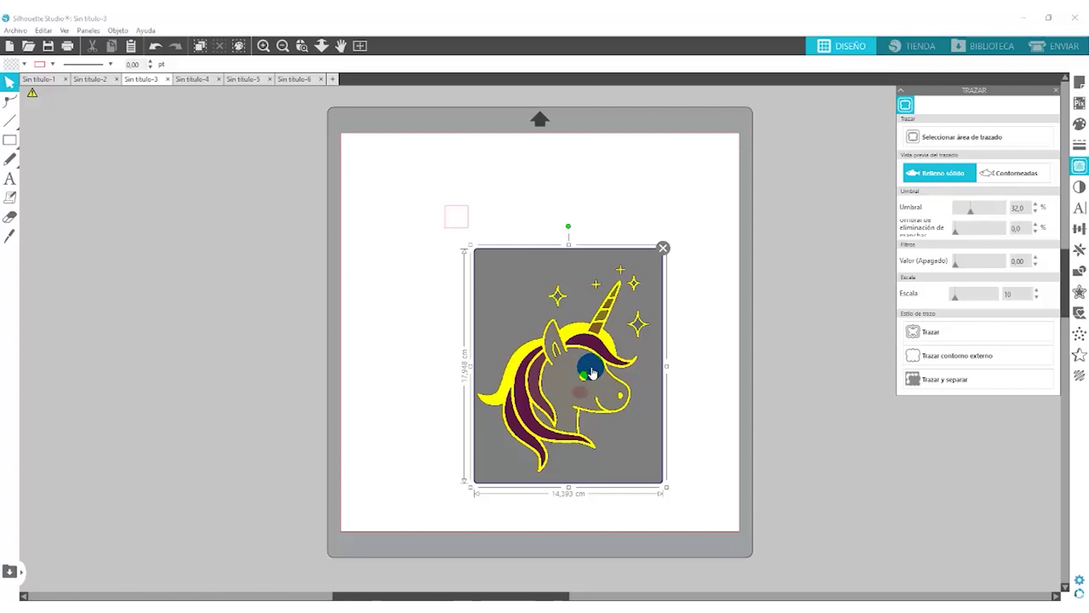
pyautogui.click(922, 331)
pyautogui.moveTo(574, 364); pyautogui.dragTo(804, 374)
# Release the traced unicorn's compound path and delete all its pieces except the outer head silhouette
pyautogui.click(611, 377)
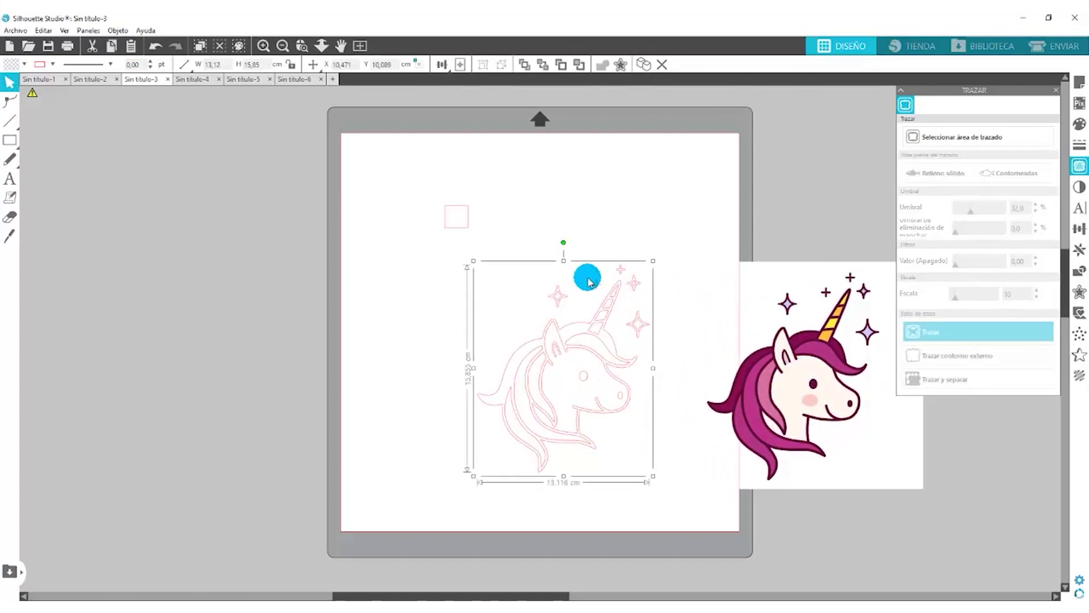
pyautogui.rightClick(602, 366)
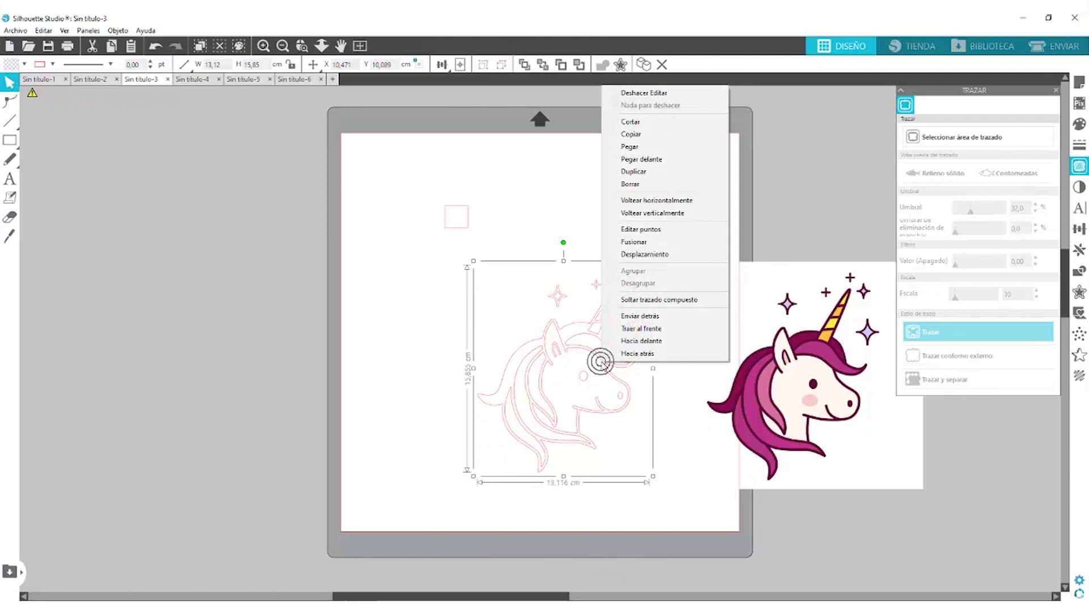
pyautogui.click(642, 302)
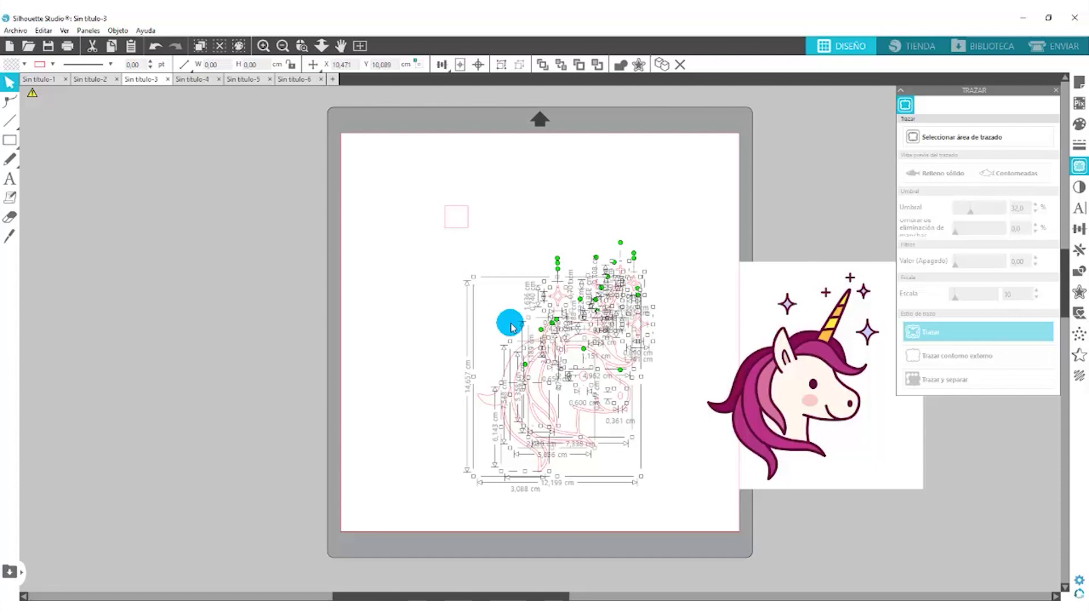
pyautogui.click(512, 361)
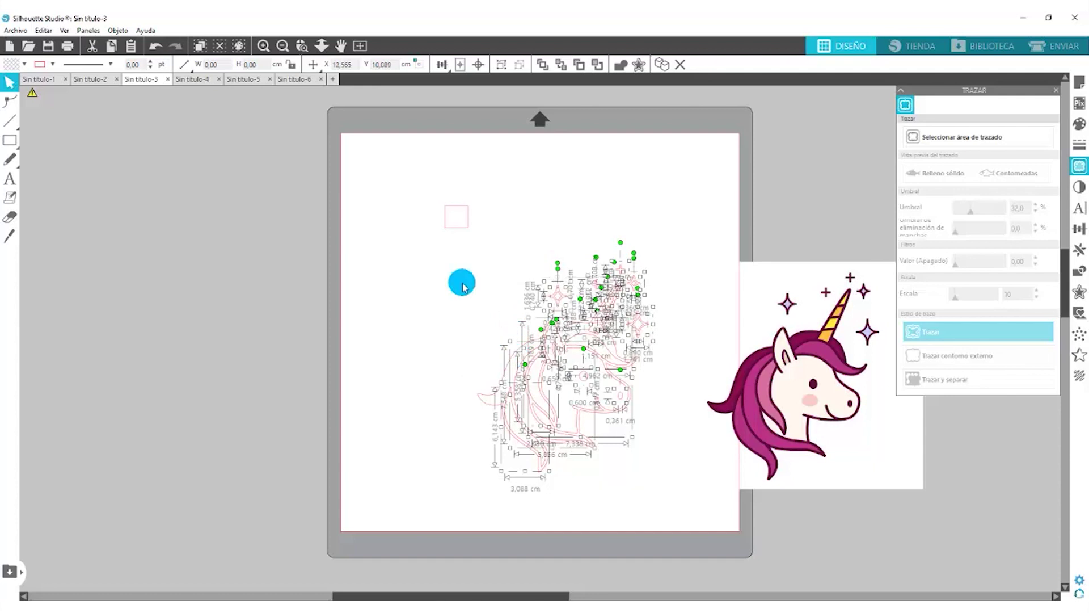
pyautogui.press('Delete')
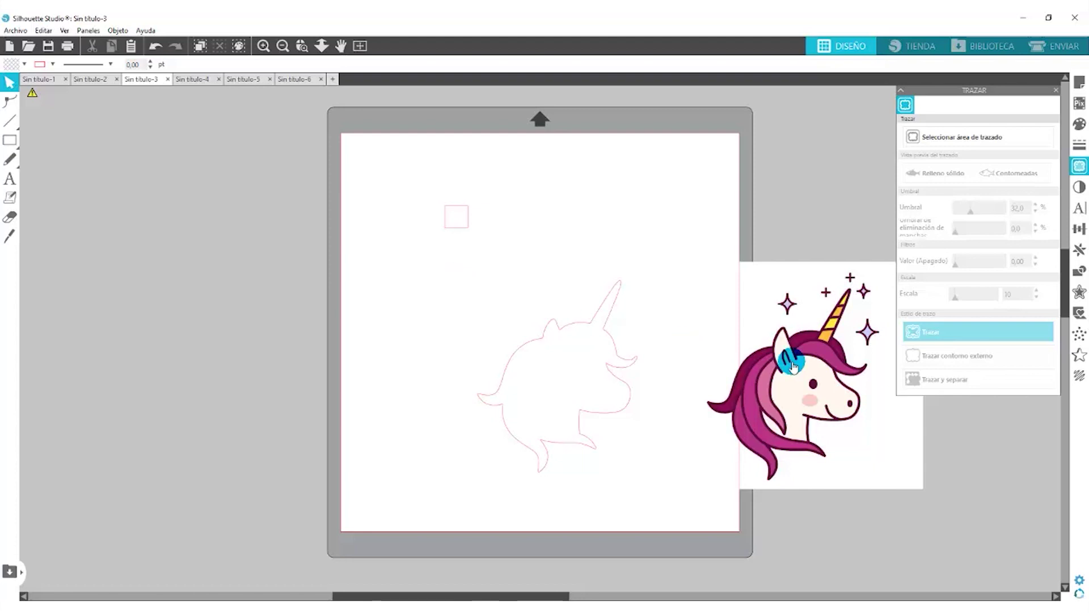
# Move the original unicorn image from beyond the page back over its outer head silhouette
pyautogui.moveTo(814, 366); pyautogui.dragTo(586, 359)
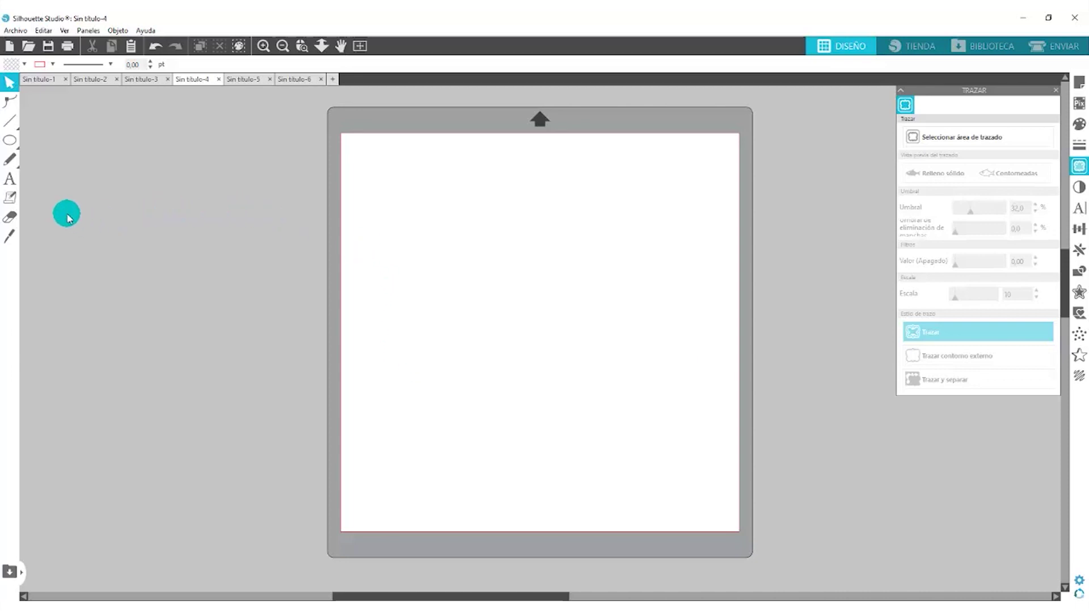
# Draw a freehand rectangle about 6.6 by 7 cm in the empty document's upper-left area and delete it
pyautogui.click(11, 142)
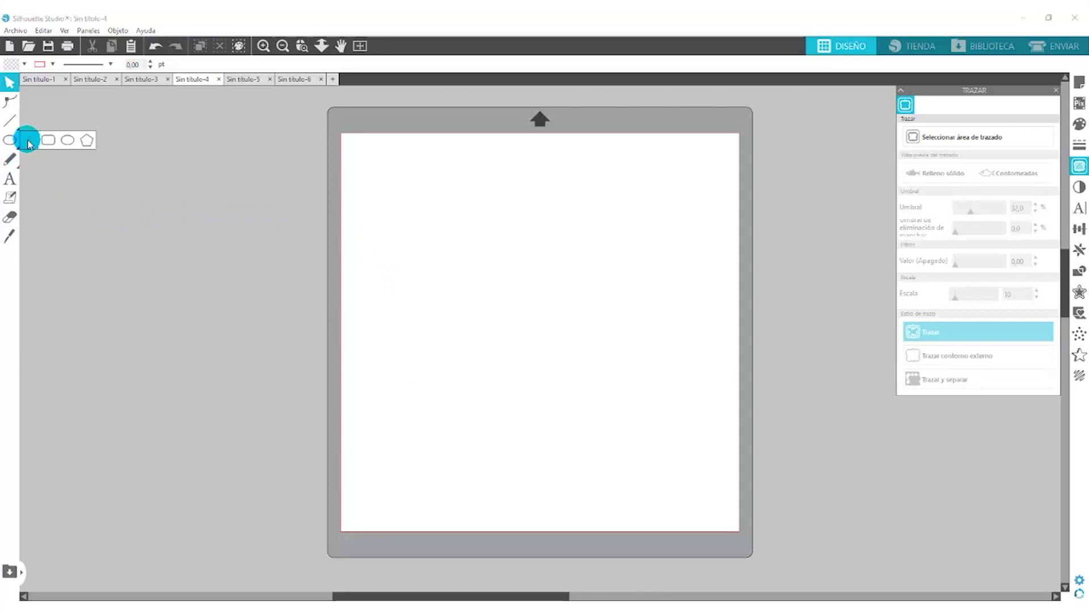
pyautogui.click(28, 141)
pyautogui.moveTo(391, 182); pyautogui.dragTo(477, 274)
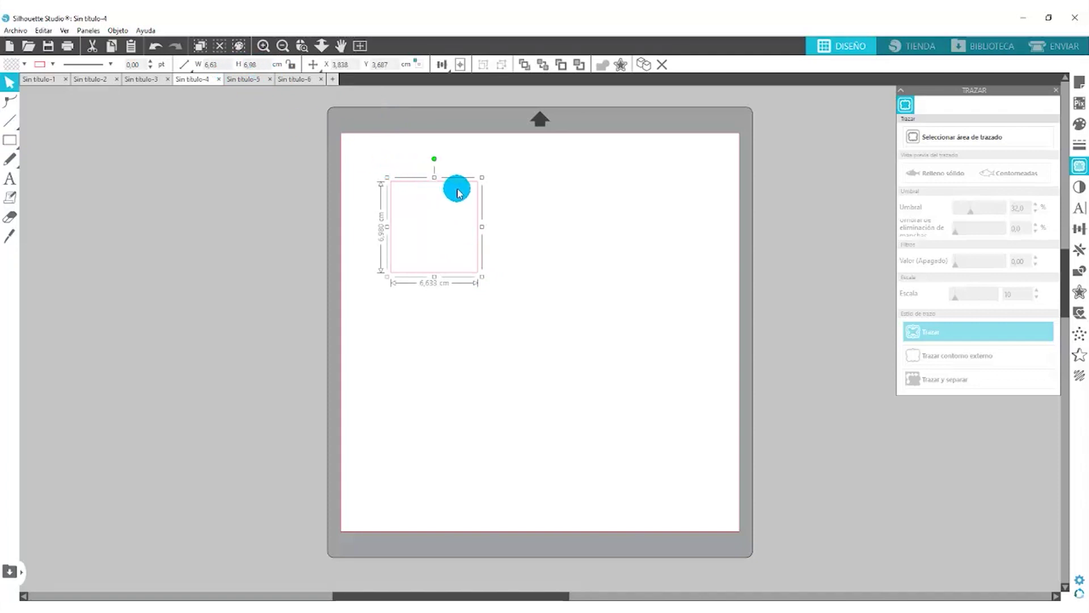
pyautogui.press('Delete')
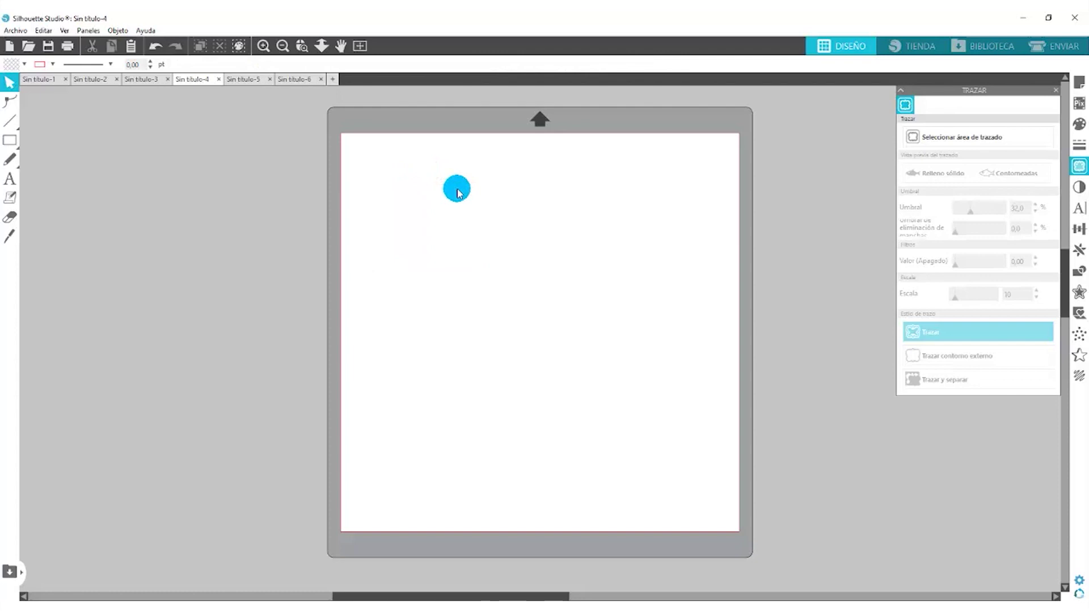
# Draw a rectangle constrained to a perfect square of about 7.1 cm in the page's upper-left area
pyautogui.click(10, 140)
pyautogui.click(29, 140)
pyautogui.moveTo(374, 181); pyautogui.dragTo(517, 311)
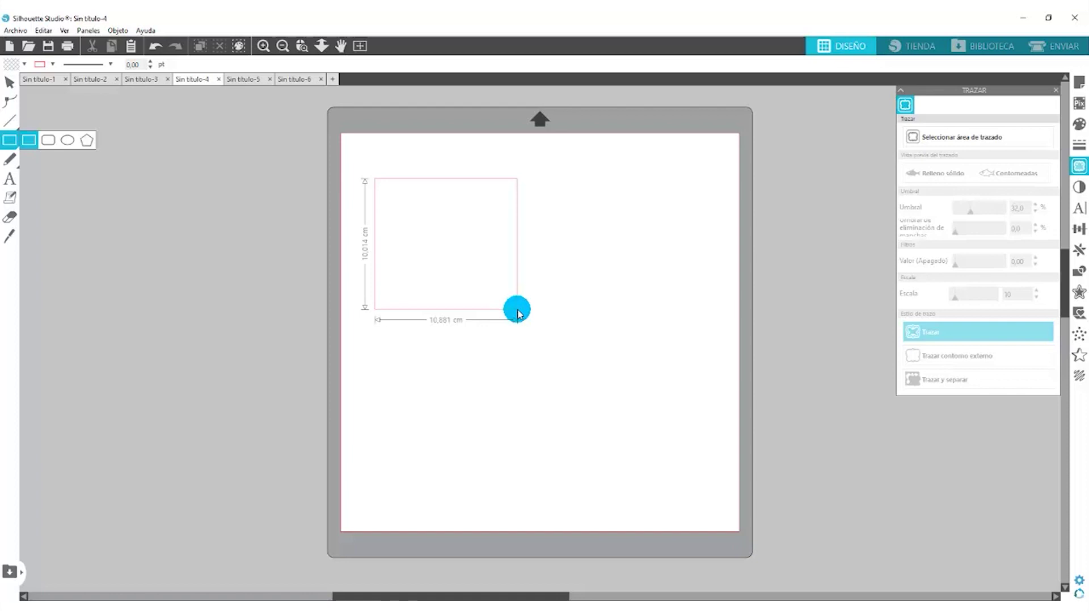
pyautogui.moveTo(517, 310); pyautogui.dragTo(419, 318)
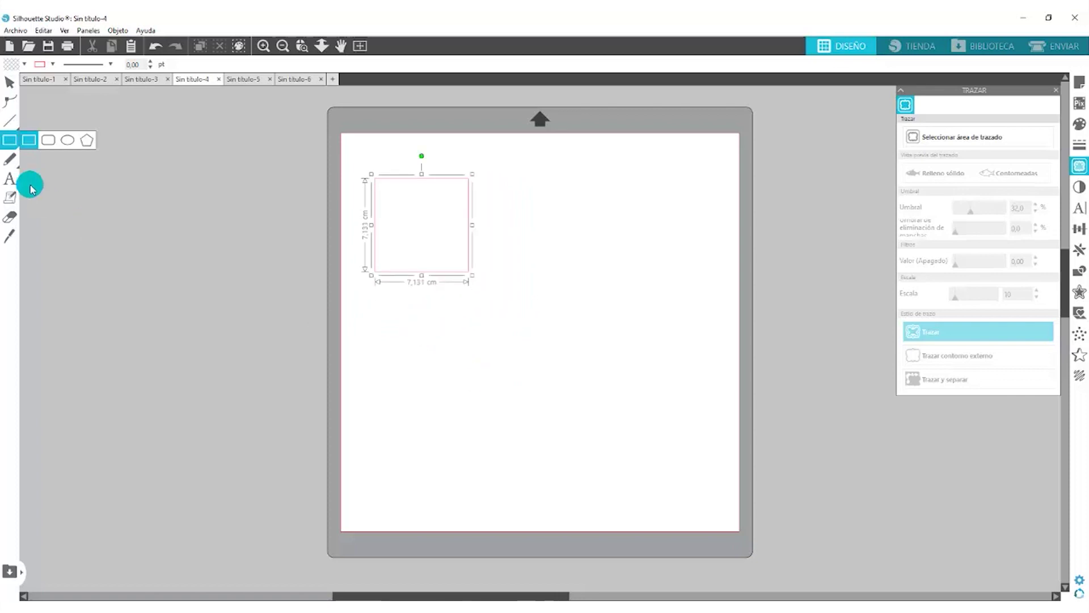
# Draw an ellipse constrained to a perfect circle beside the square
pyautogui.click(13, 147)
pyautogui.click(57, 140)
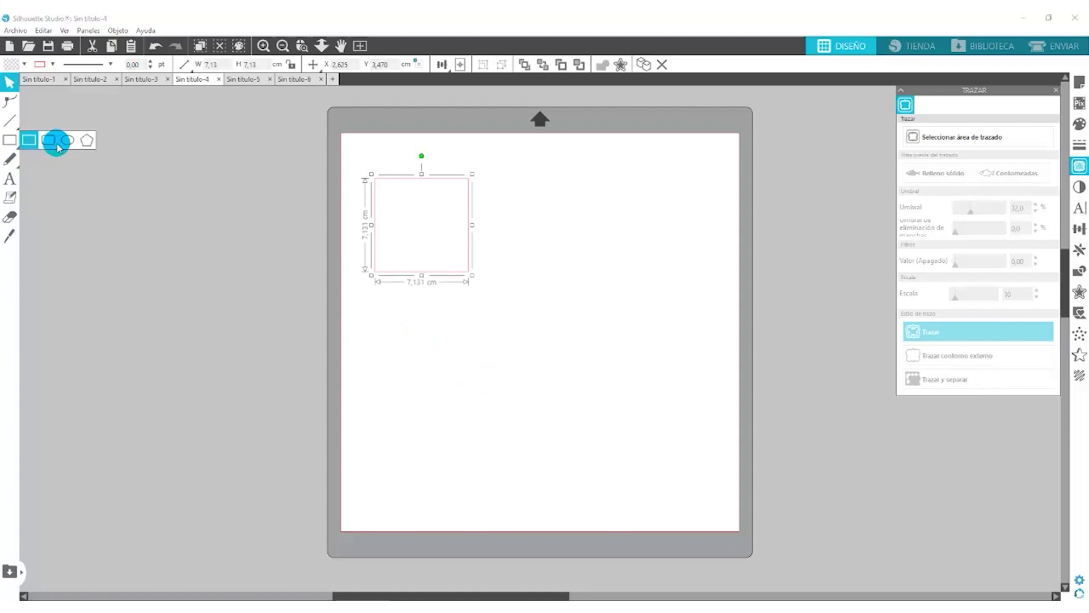
pyautogui.moveTo(503, 250); pyautogui.dragTo(596, 270)
pyautogui.press('shift')
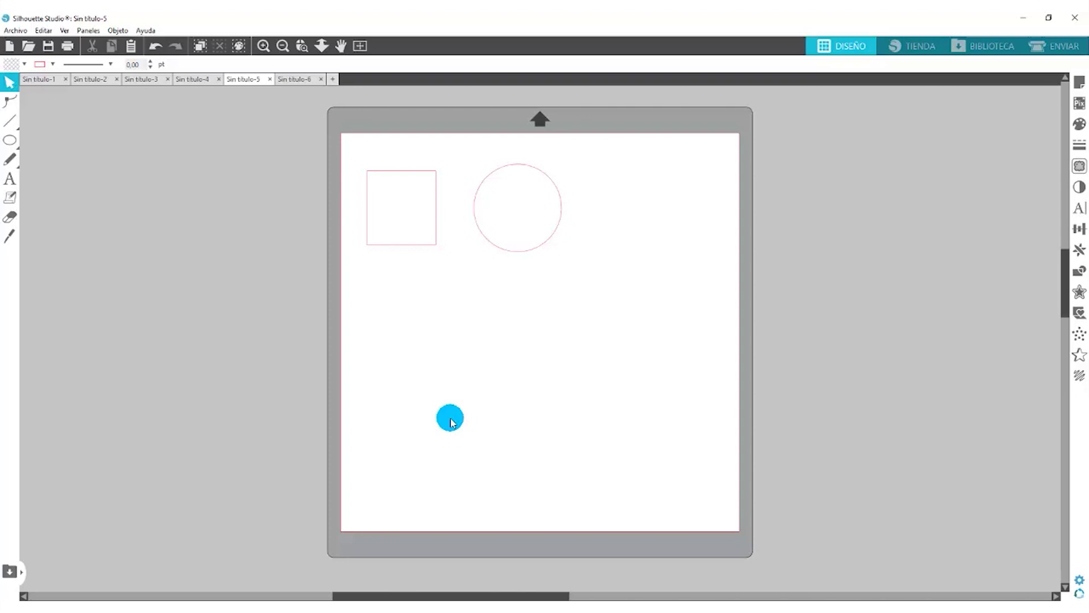
# Duplicate the square twice, arrange the two copies side by side in the page's lower half, and show the Replicate options
pyautogui.click(392, 245)
pyautogui.rightClick(393, 245)
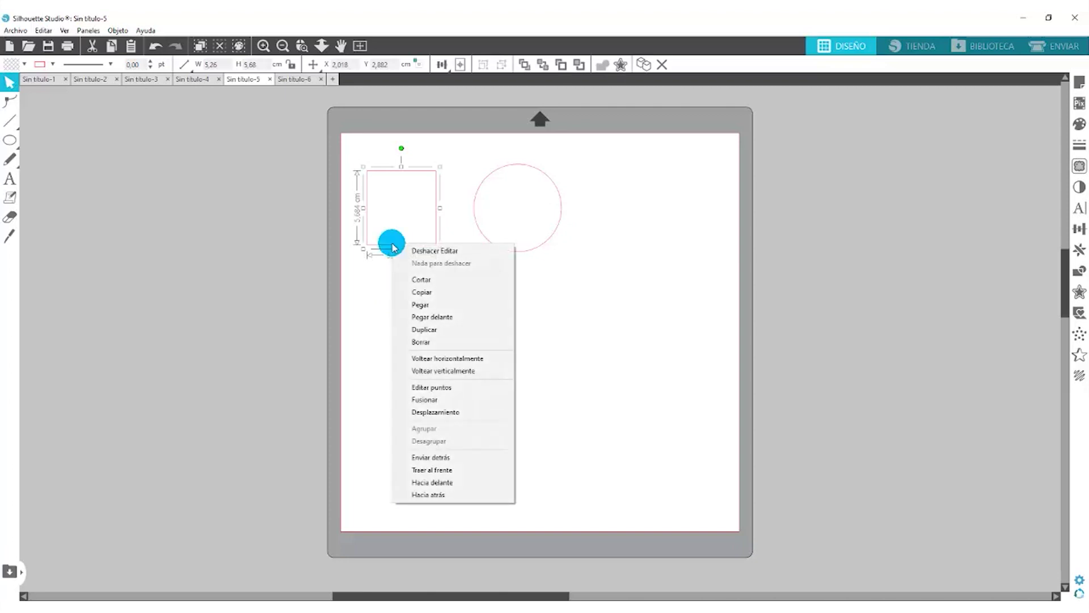
pyautogui.click(414, 328)
pyautogui.click(457, 282)
pyautogui.moveTo(448, 248); pyautogui.dragTo(445, 426)
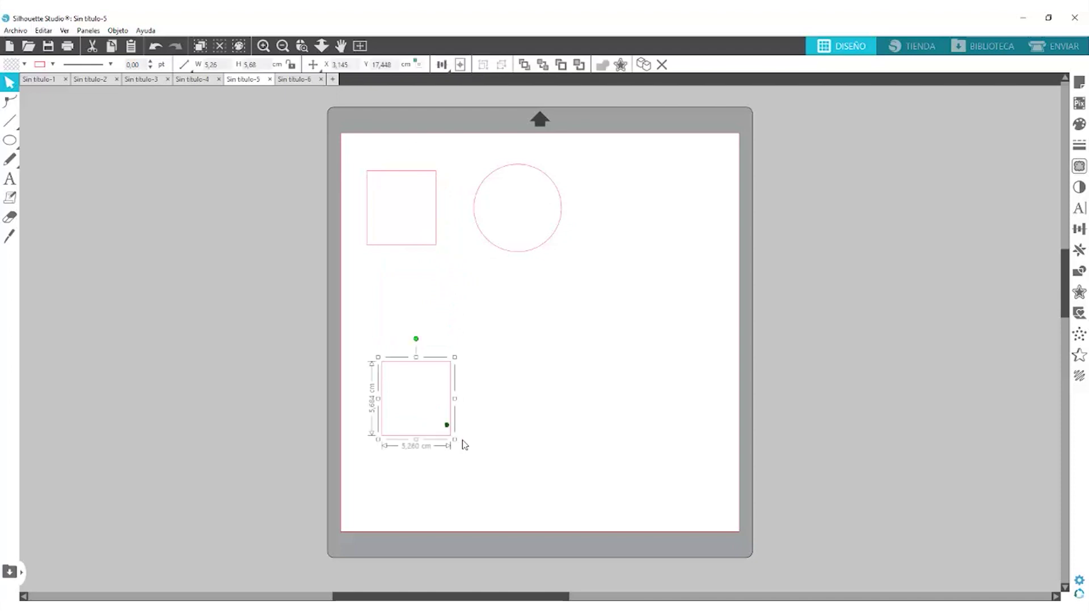
pyautogui.hotkey('ctrl', 'd')
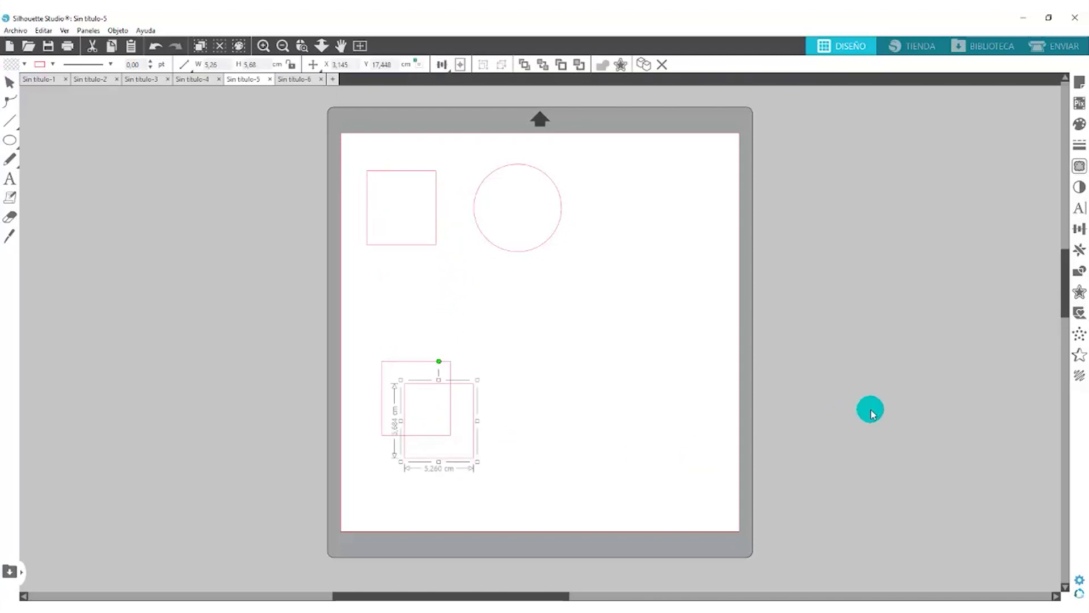
pyautogui.click(1079, 251)
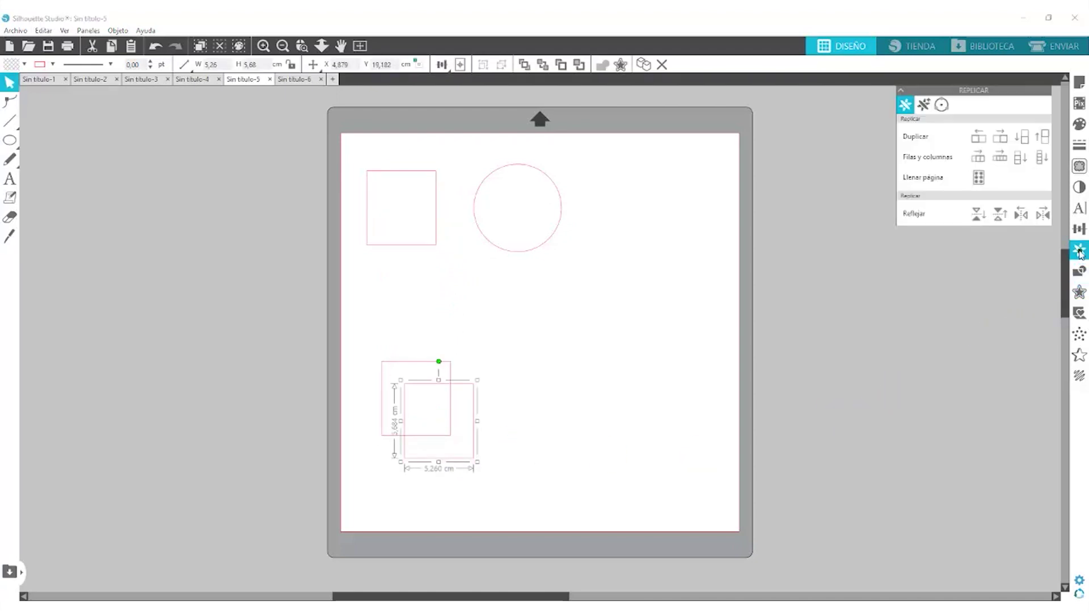
pyautogui.moveTo(463, 400); pyautogui.dragTo(516, 369)
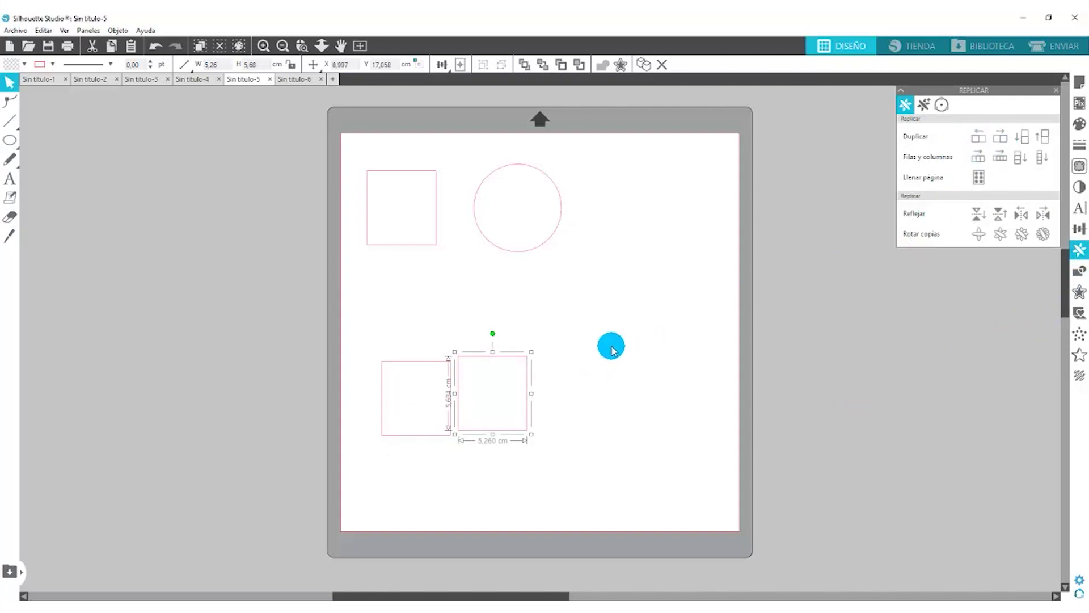
# Delete both lower copies of the square together
pyautogui.moveTo(638, 306); pyautogui.dragTo(316, 482)
pyautogui.press('Delete')
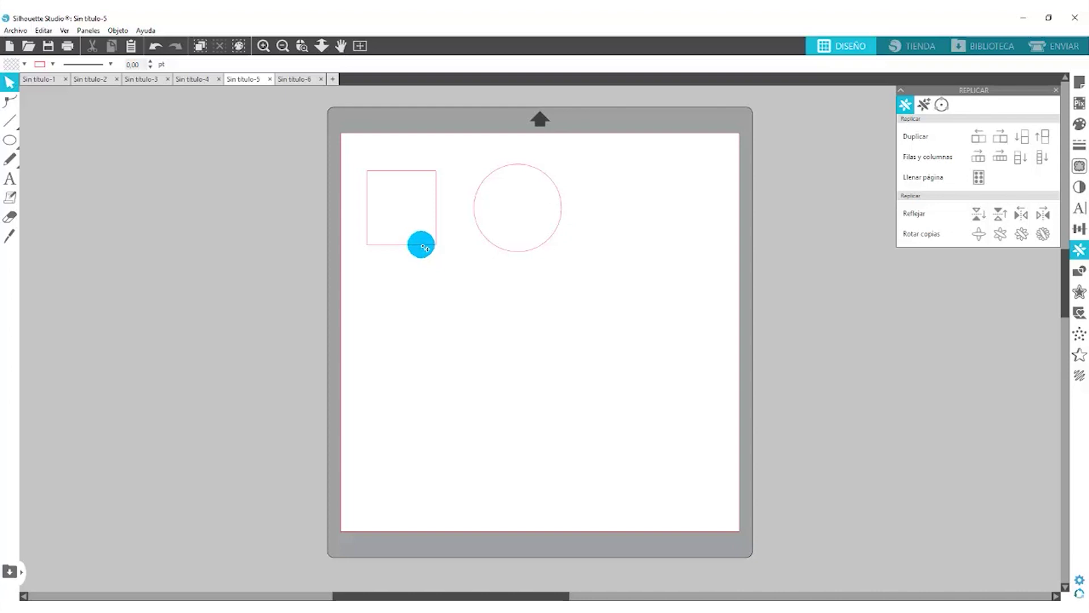
# Pull one copy off the square and two copies off the circle, placing them lower on the page
pyautogui.moveTo(423, 247); pyautogui.dragTo(476, 407)
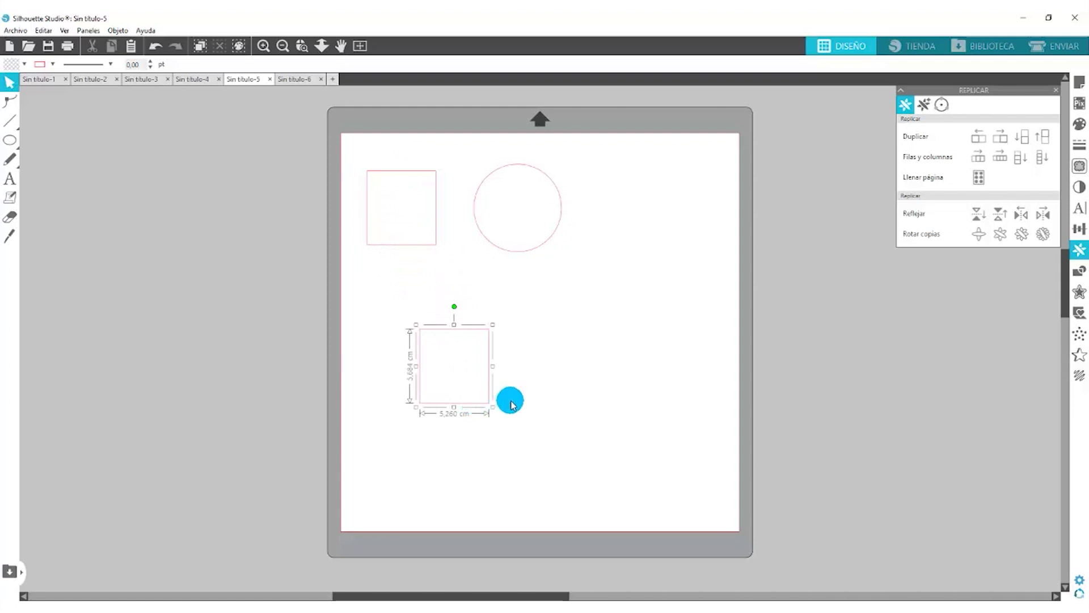
pyautogui.moveTo(528, 250); pyautogui.dragTo(679, 405)
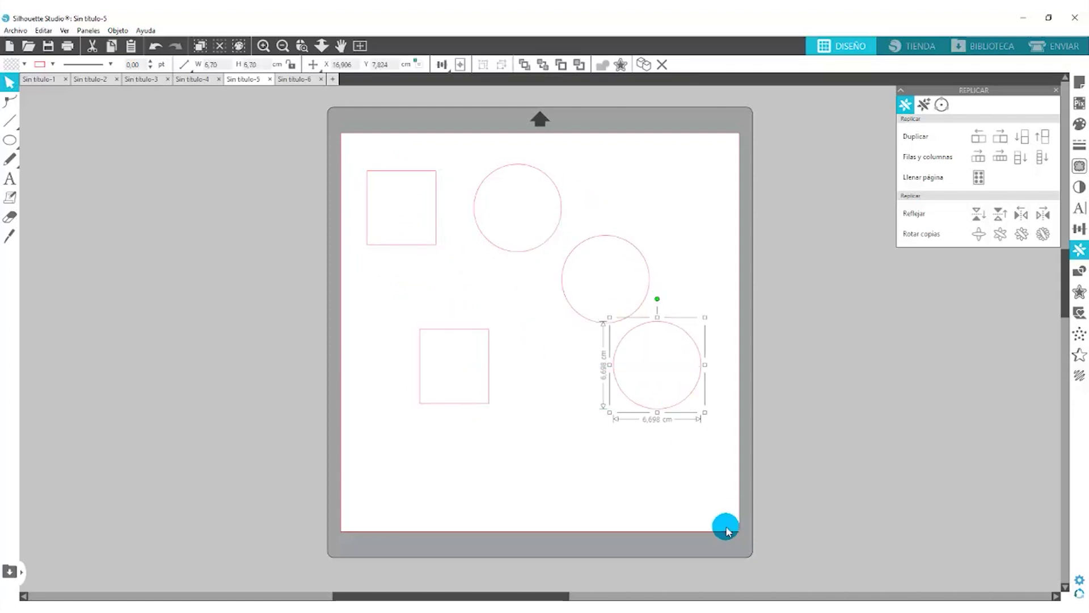
# Delete all the circles and the lower square copy, keeping only the square in the page's upper-left area
pyautogui.moveTo(691, 544); pyautogui.dragTo(431, 515)
pyautogui.press('Delete')
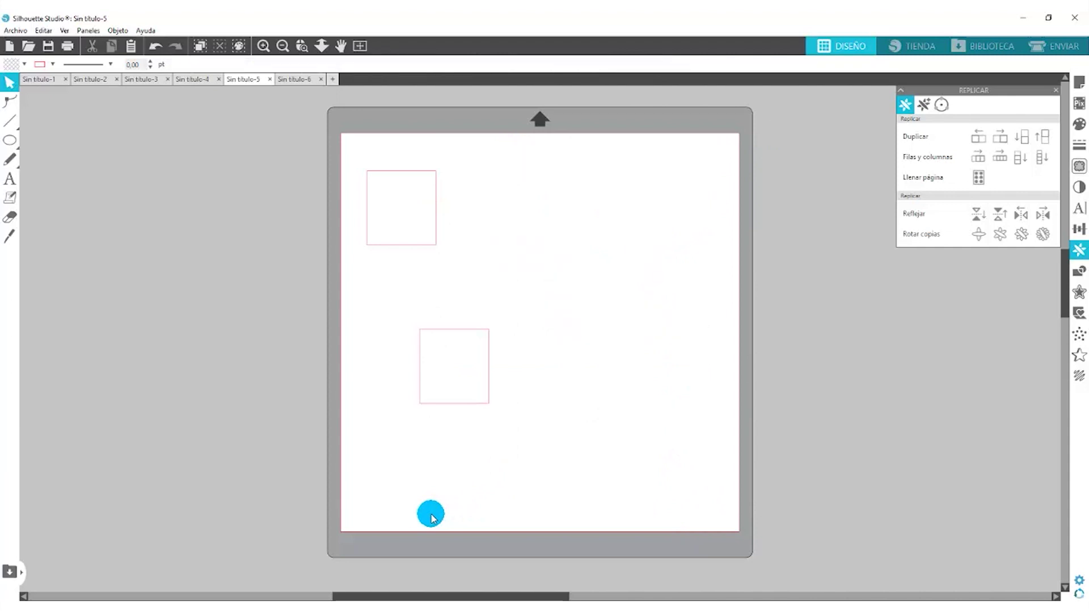
pyautogui.moveTo(546, 281); pyautogui.dragTo(347, 516)
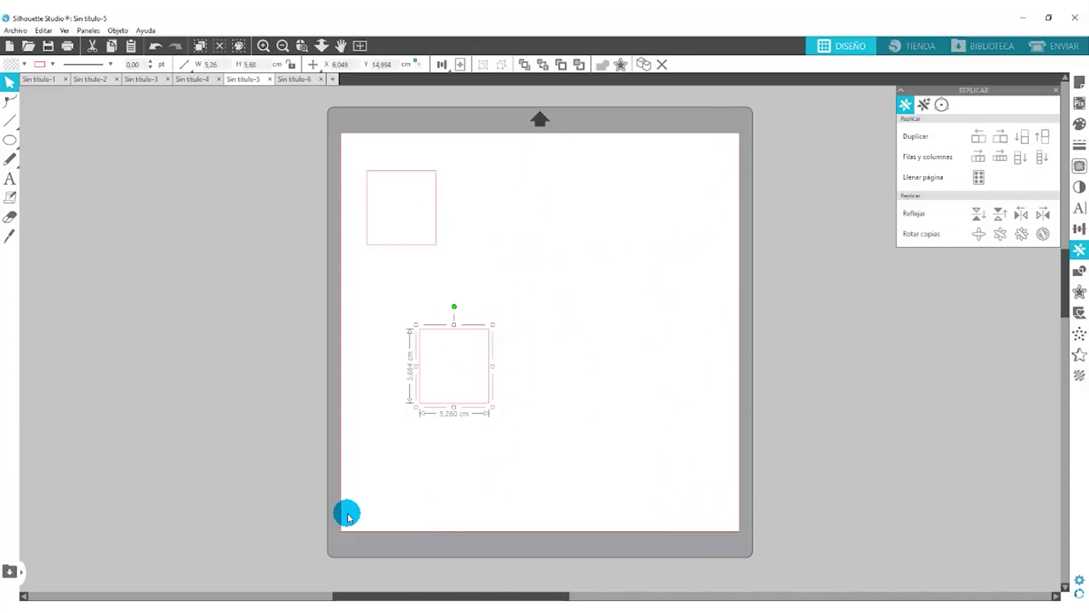
pyautogui.press('Delete')
# Replicate the remaining square into four adjacent copies in a row to its right, and continue with copies below the last one
pyautogui.click(426, 246)
pyautogui.click(427, 249)
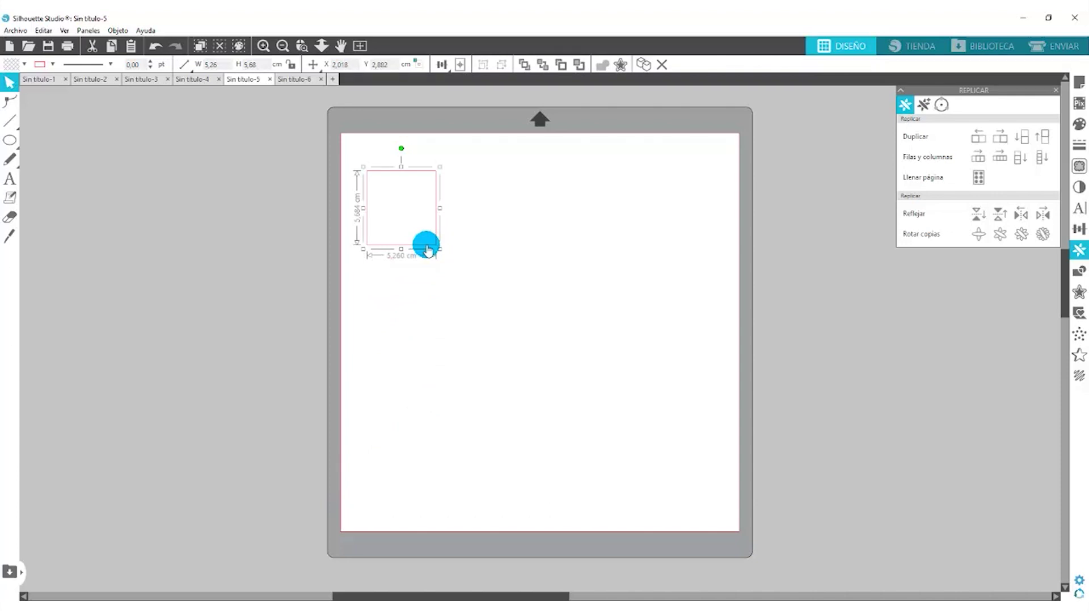
pyautogui.press('k')
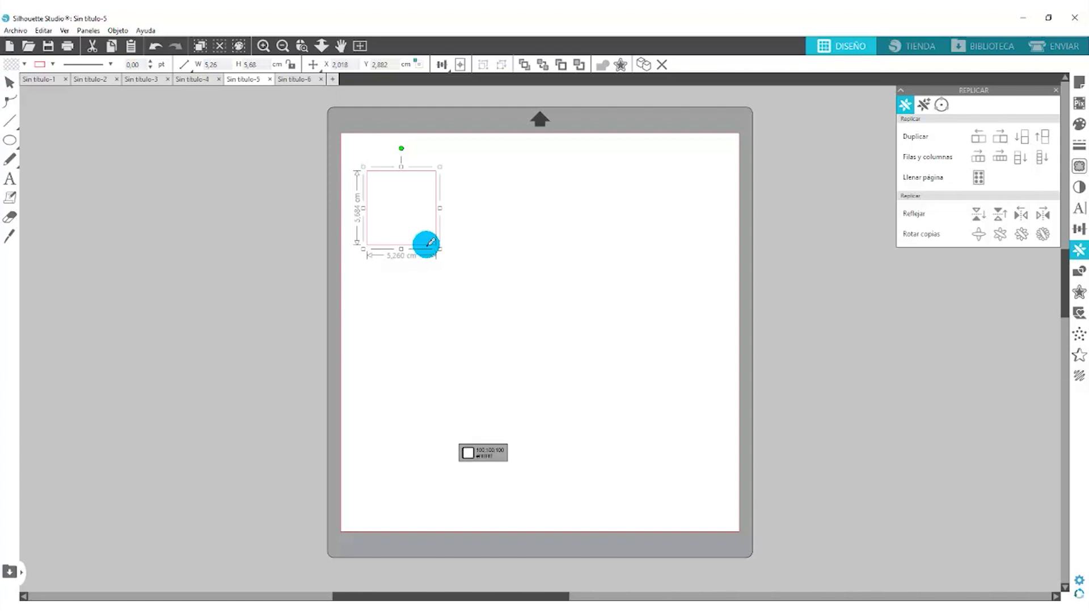
pyautogui.hotkey('ctrl', 'd')
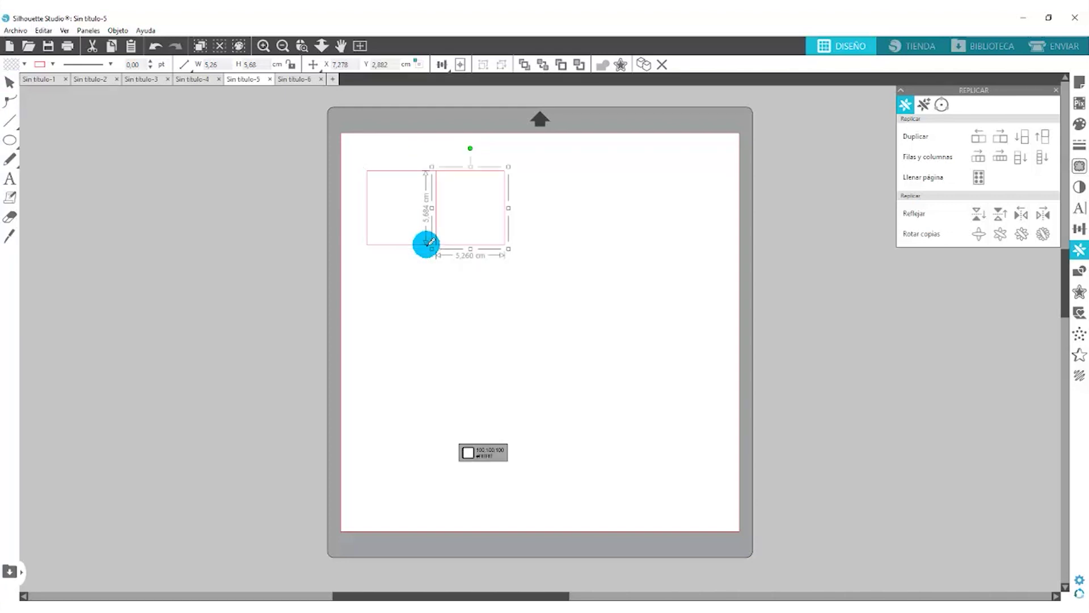
pyautogui.hotkey('ctrl', 'd')
pyautogui.hotkey('ctrl', 'd')
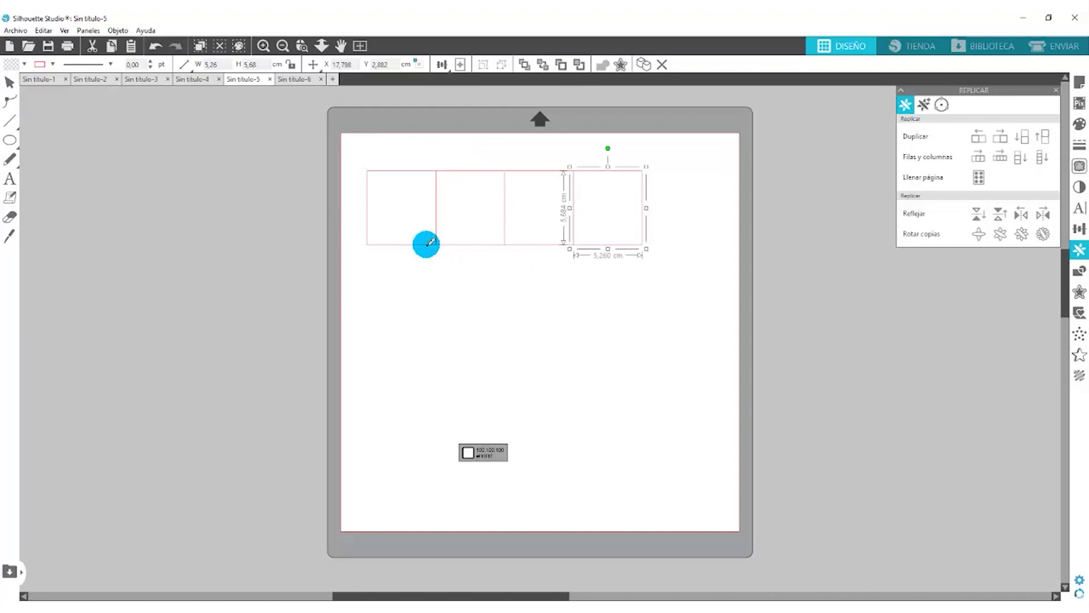
pyautogui.hotkey('ctrl', 'd')
pyautogui.hotkey('ctrl', 'd')
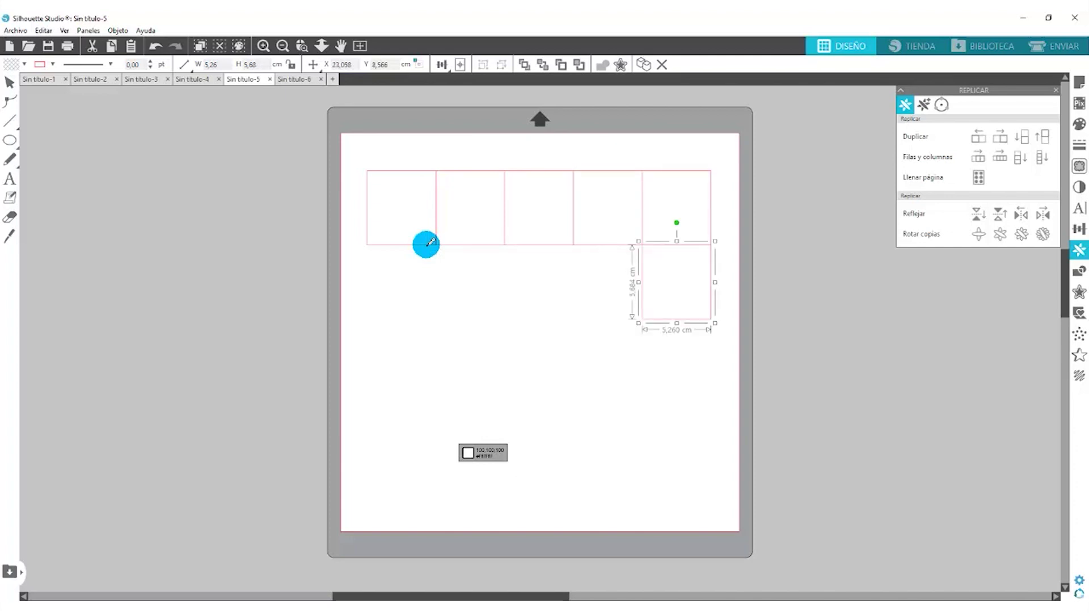
pyautogui.hotkey('ctrl', 'd')
pyautogui.hotkey('ctrl', 'd')
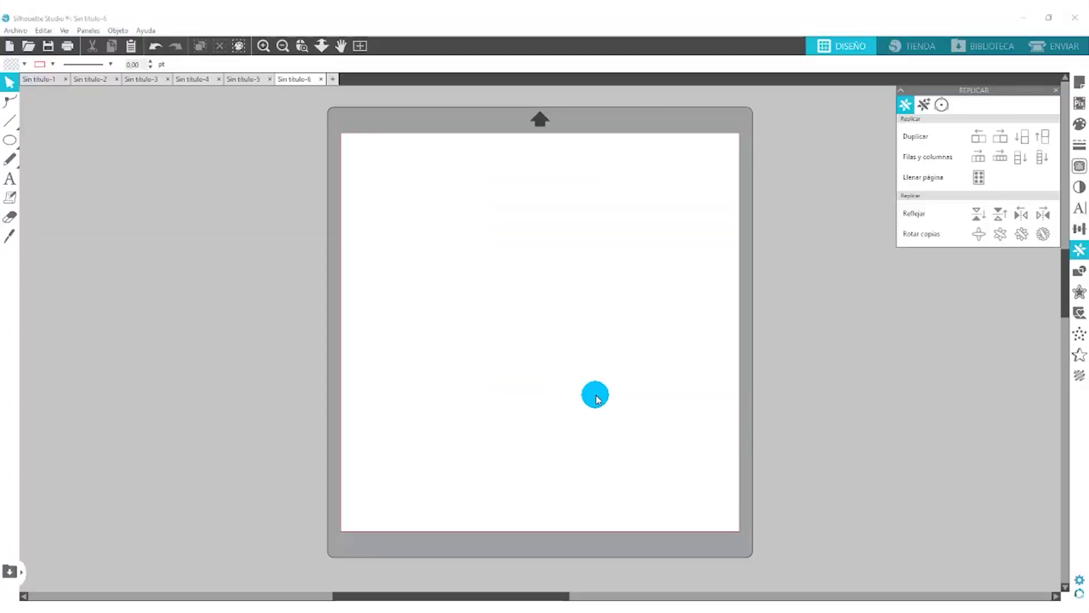
# Review the General preferences for language, default save location, units and print resolution, and close them unchanged
pyautogui.click(1079, 579)
pyautogui.click(601, 309)
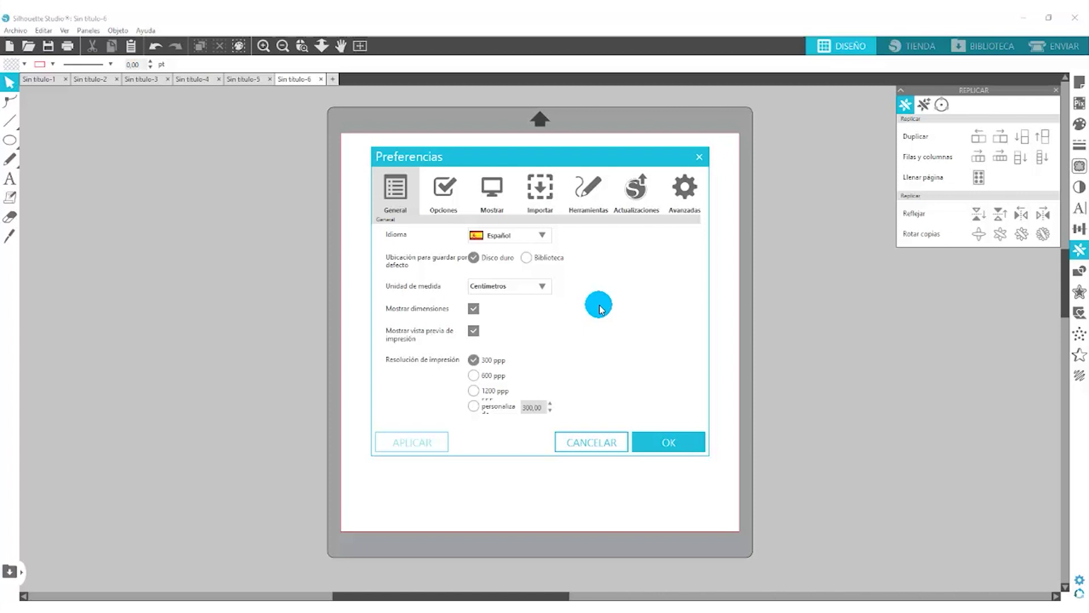
pyautogui.click(700, 157)
# In the advanced settings of the Send workspace, toggle the Ordenar por contornos interiores option for the cut job order
pyautogui.click(1052, 46)
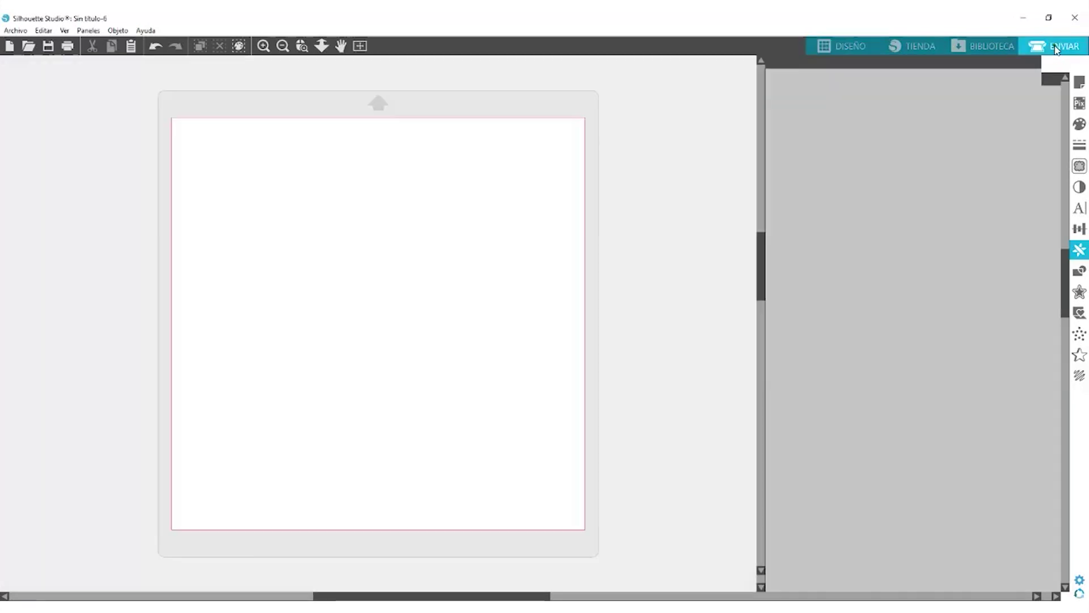
pyautogui.click(1075, 585)
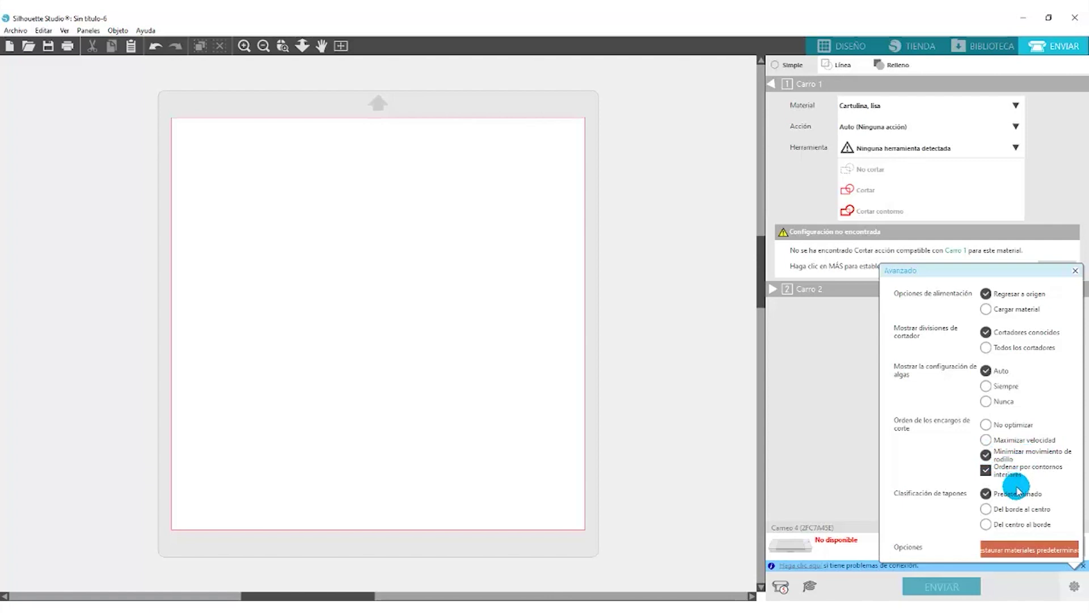
pyautogui.click(987, 470)
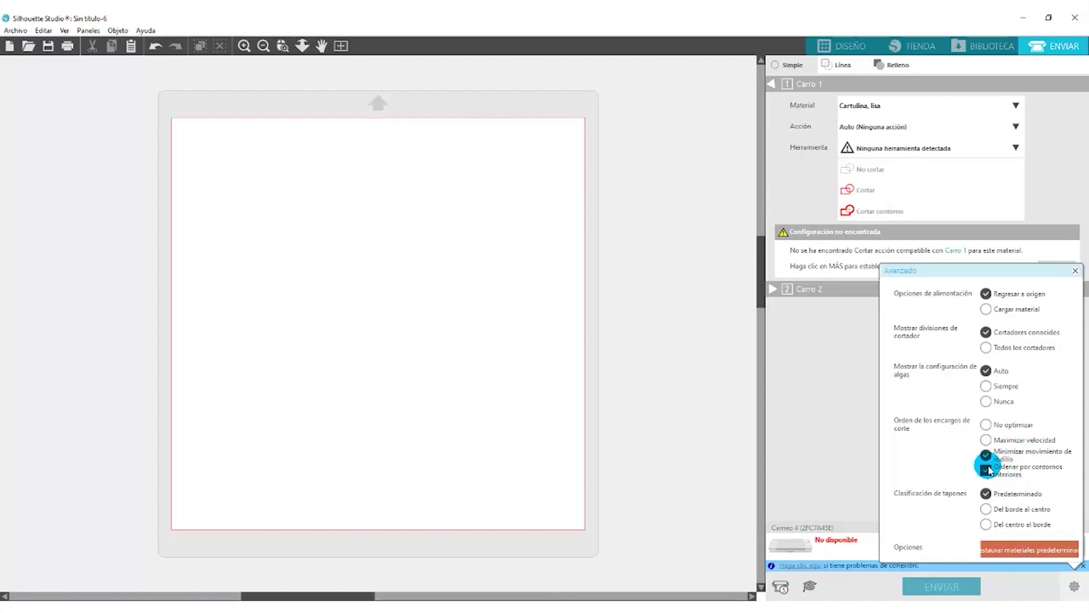